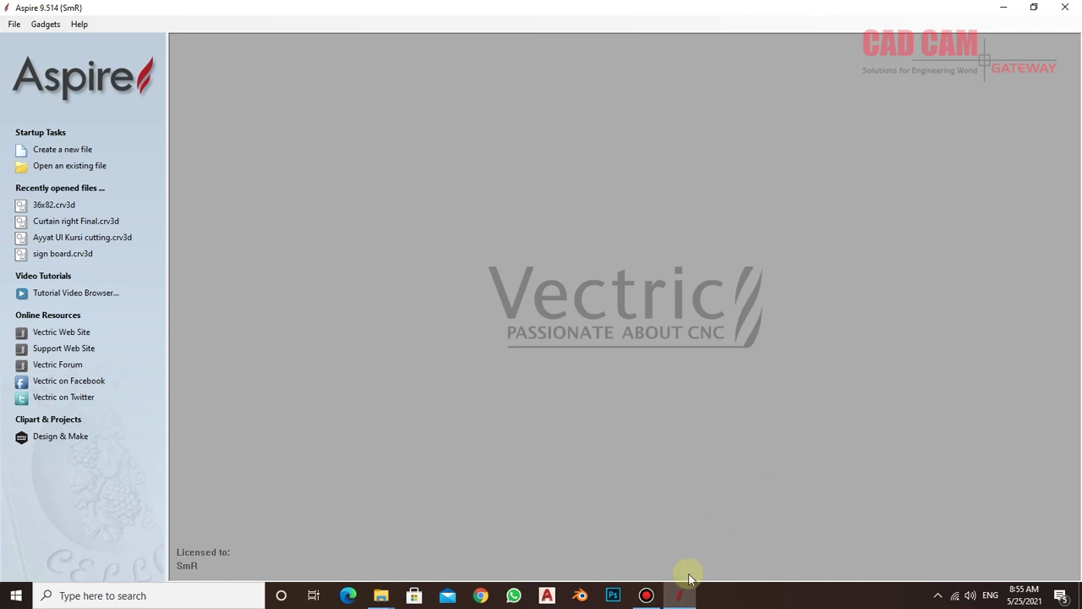
- Create a new Aspire job, 36 × 18 × 0.75 inches
left_click(668, 600)
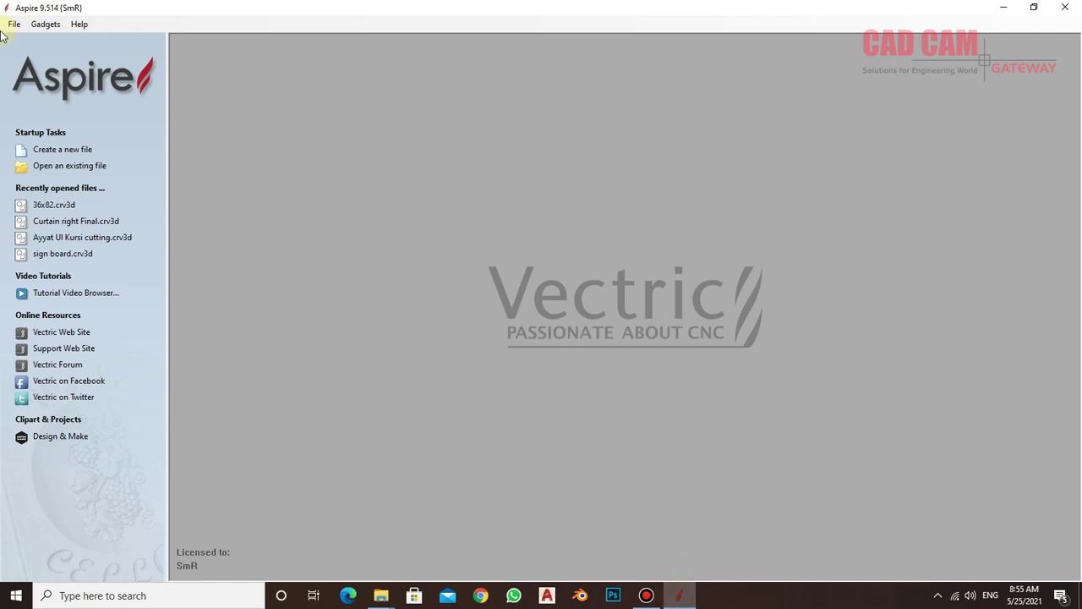
left_click(76, 149)
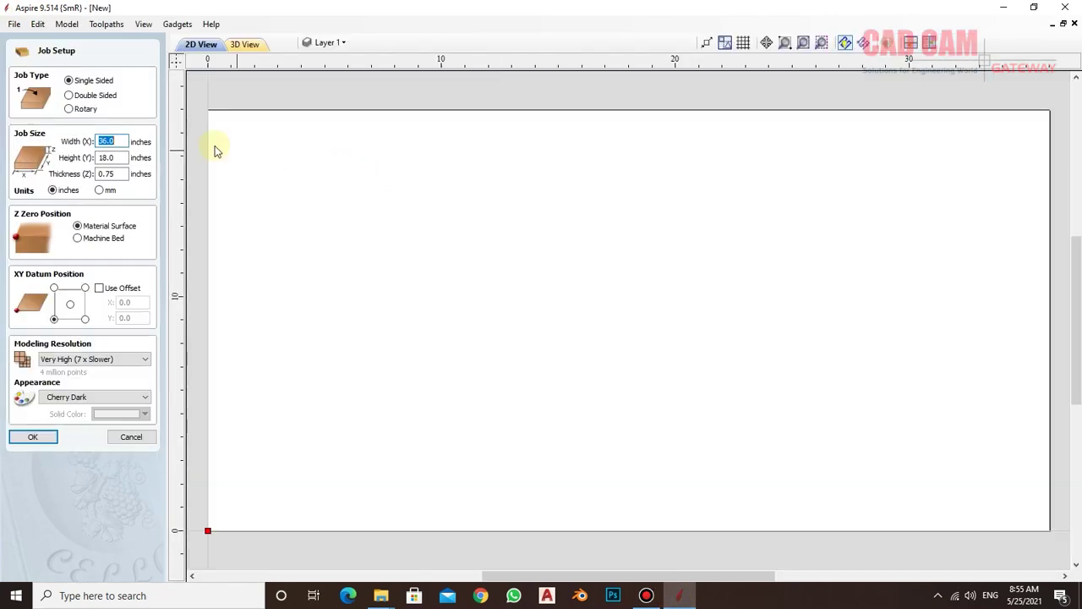
left_click(34, 437)
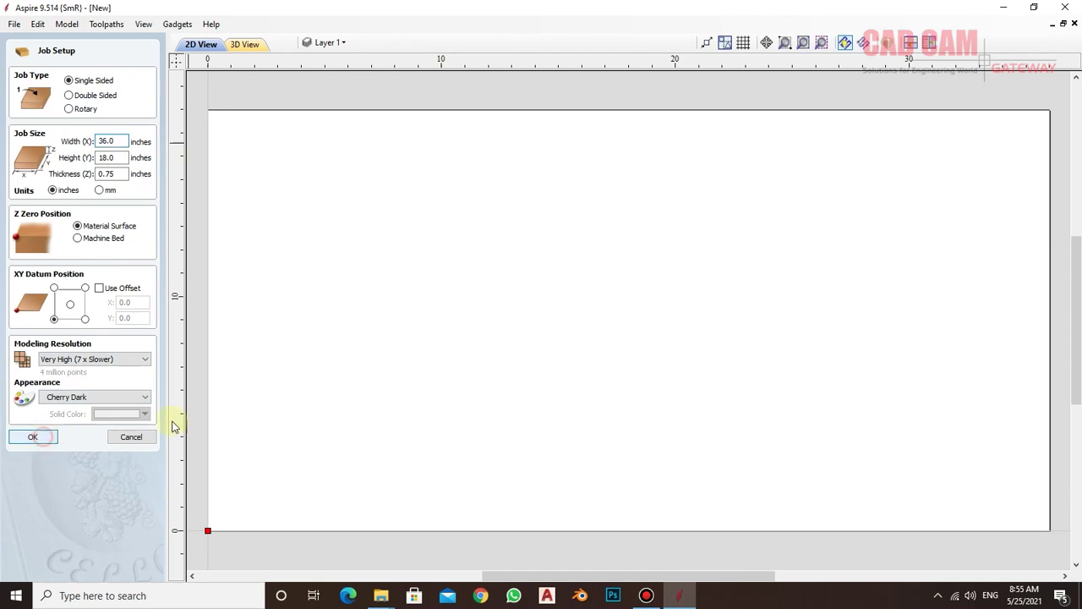
- Import the My Graphics (6).dxf calligraphy vectors into the job
left_click(14, 24)
mouse_move(41, 178)
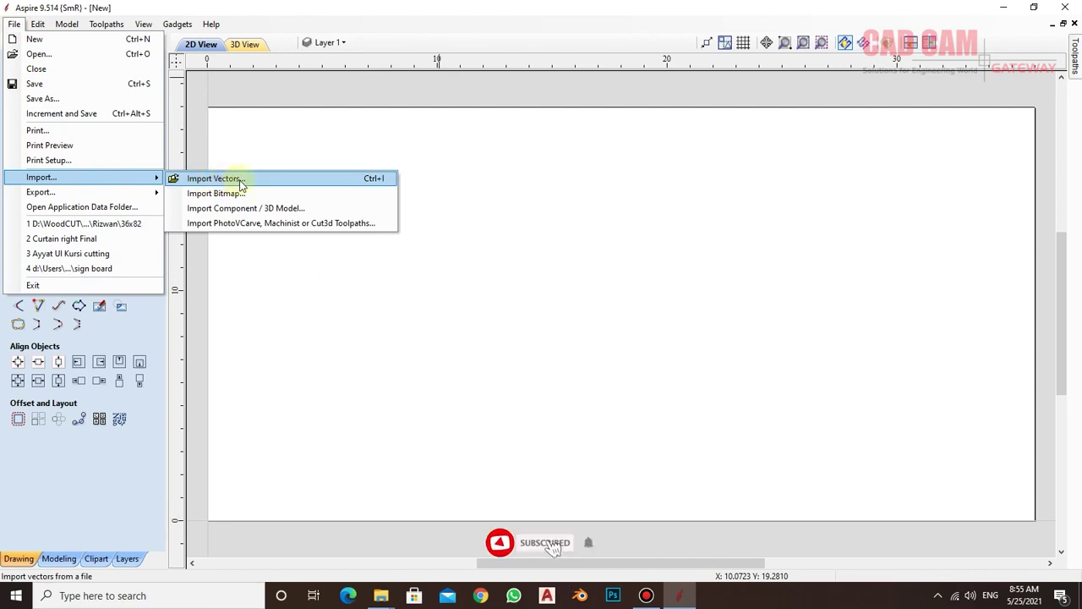
left_click(241, 178)
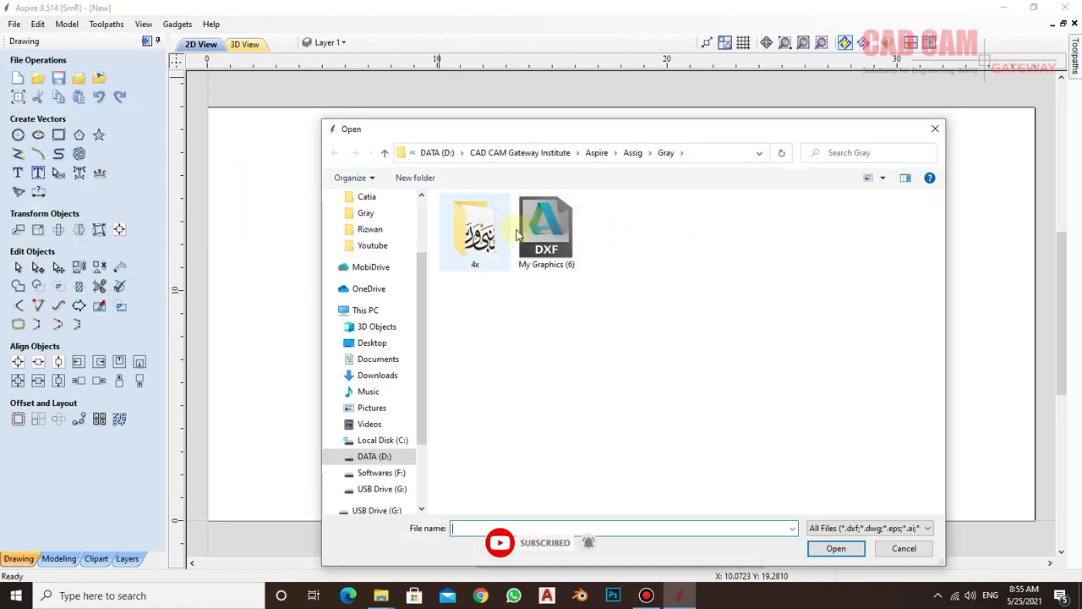
double_click(556, 230)
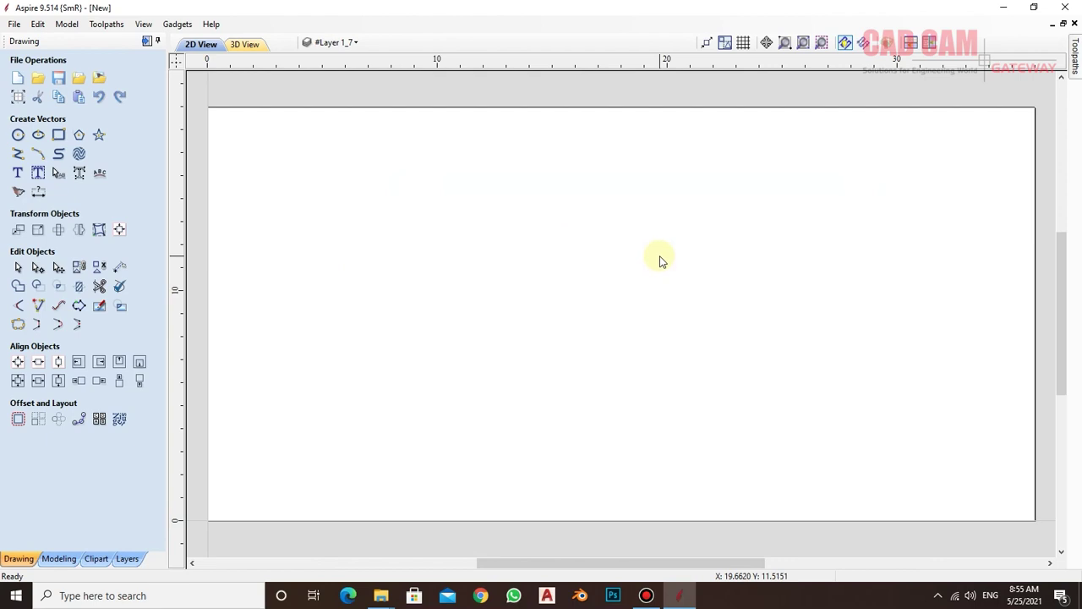
- Zoom out and move the imported calligraphy next to the material
scroll(564, 346, "down", 2)
scroll(557, 353, "down", 3)
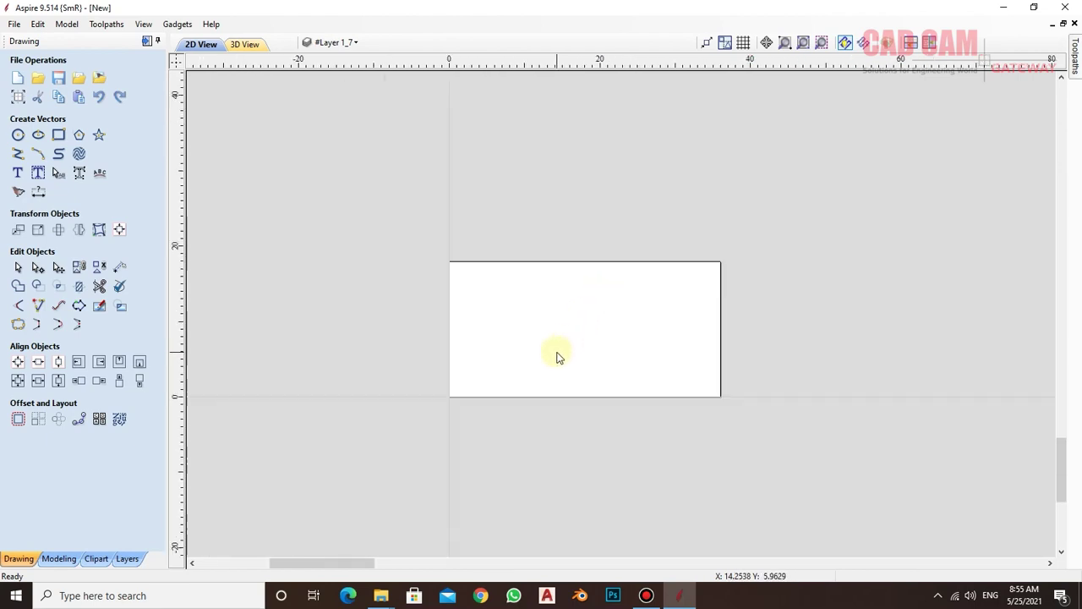
scroll(558, 355, "down", 3)
scroll(557, 357, "down", 2)
scroll(555, 357, "down", 5)
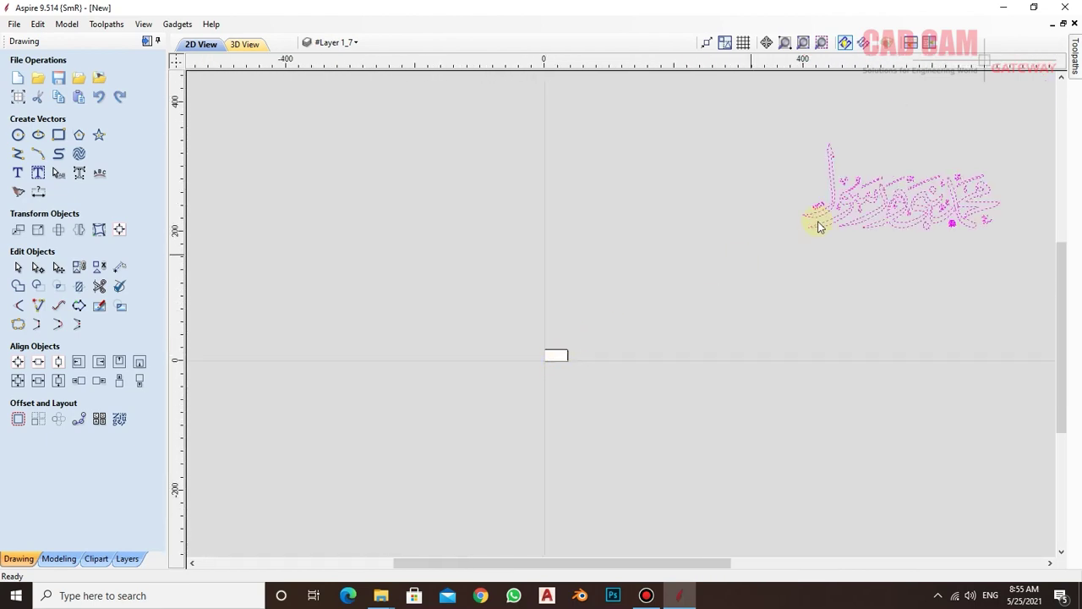
left_click(57, 269)
left_click_drag(901, 181, 556, 355)
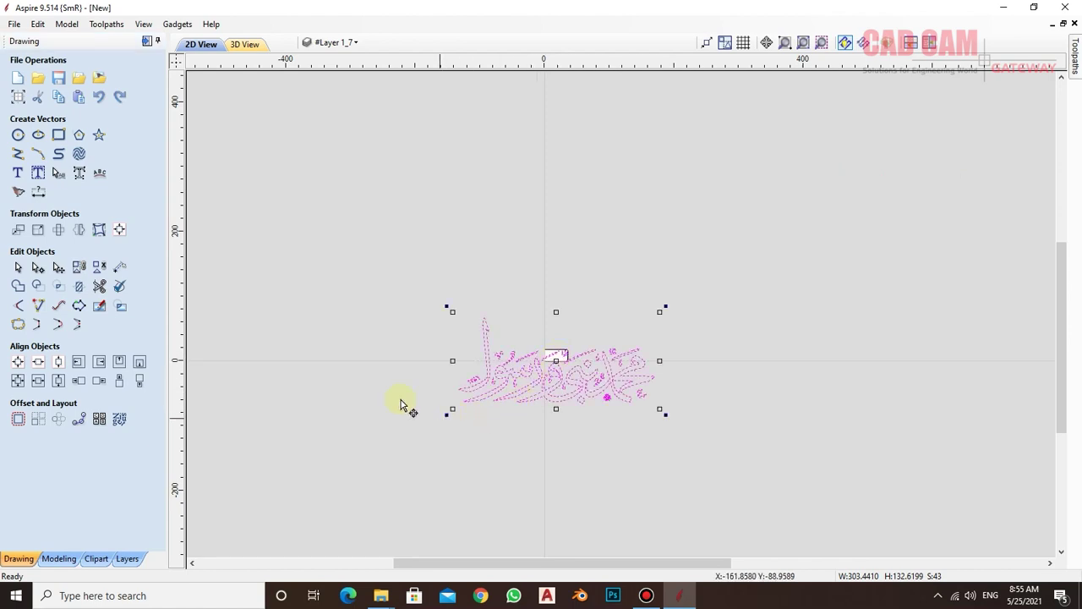
- Scale the calligraphy to 30 inches wide and centre it in the material
left_click(37, 229)
double_click(68, 149)
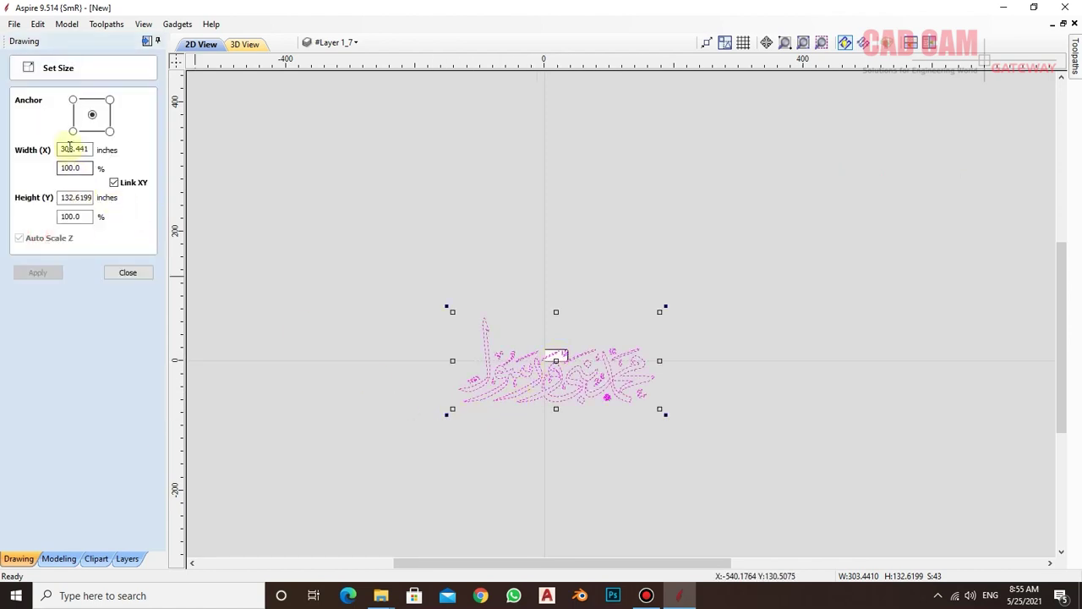
double_click(71, 149)
type("30")
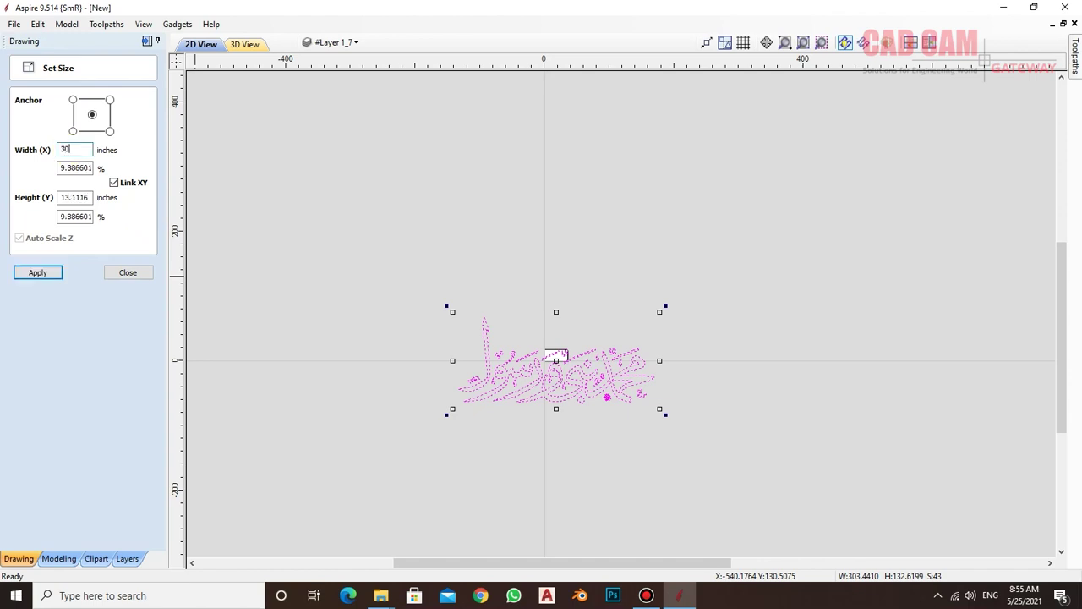
key("Return")
type("2")
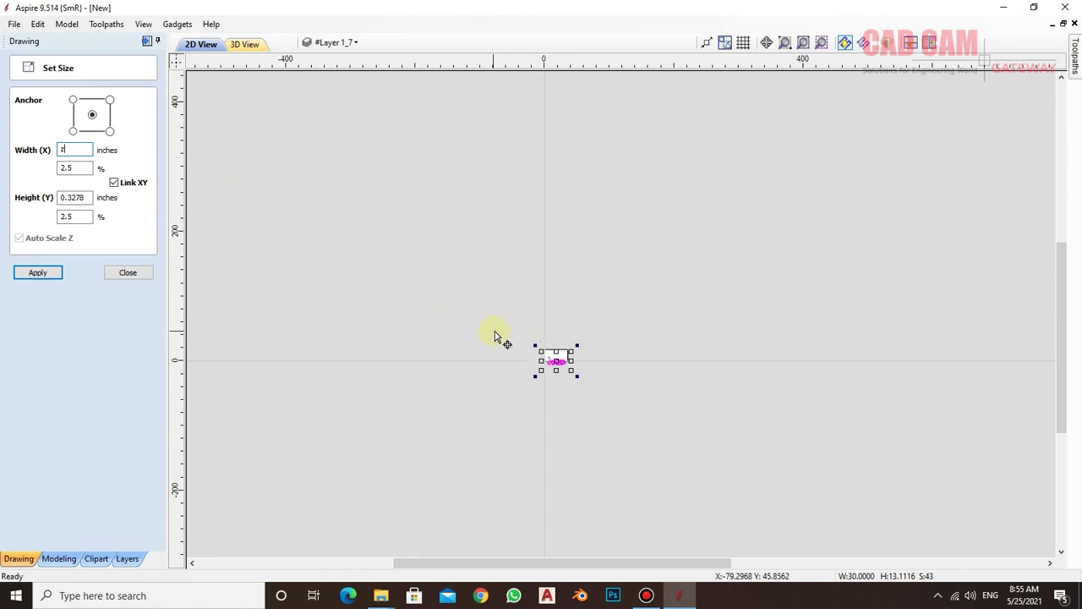
left_click(127, 272)
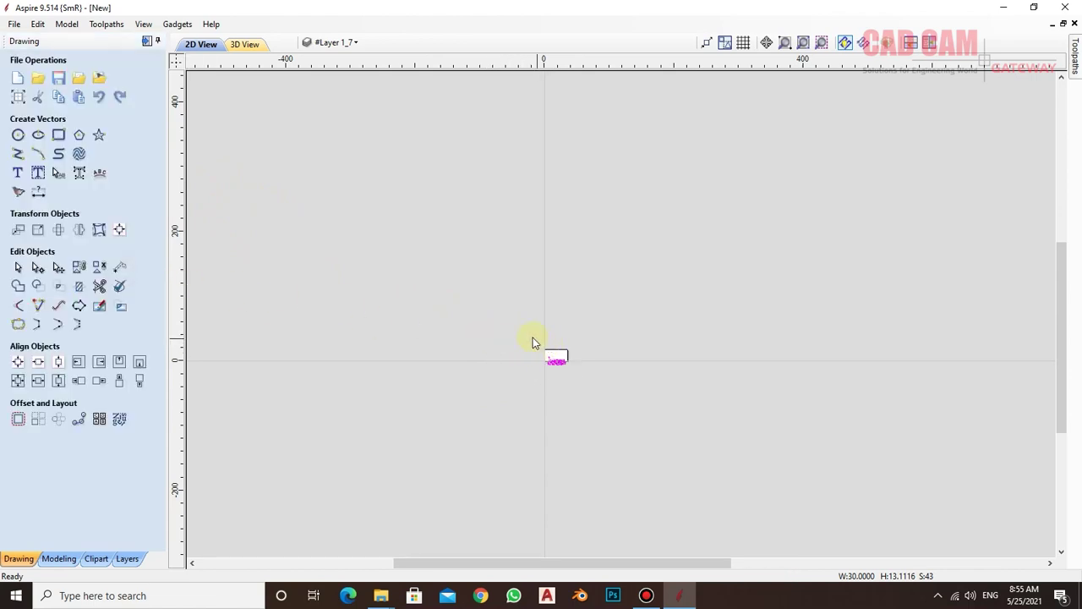
left_click_drag(532, 344, 583, 377)
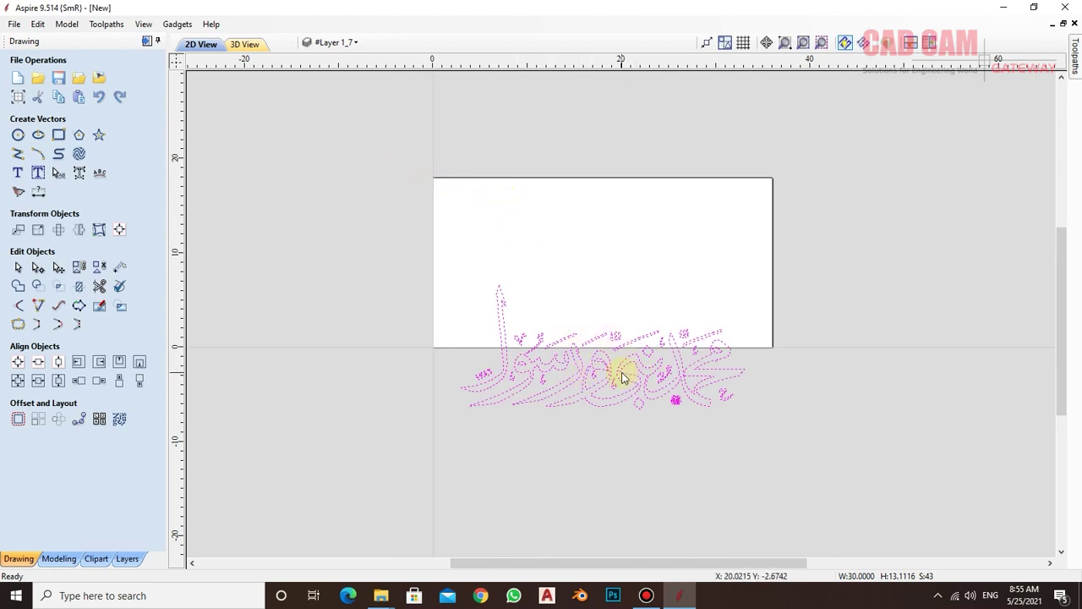
left_click(18, 361)
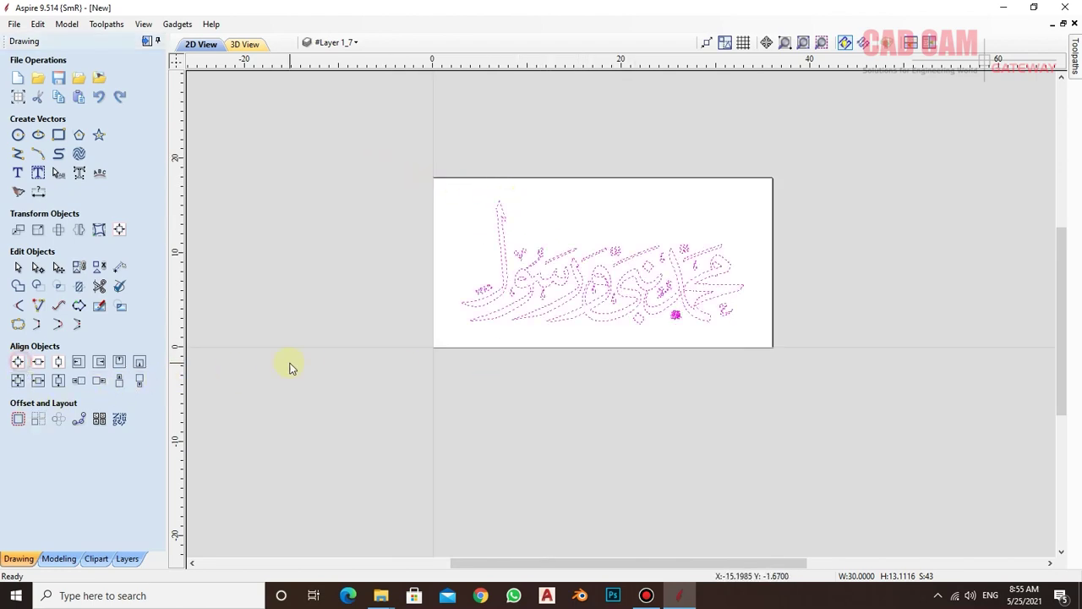
- Zoom into the calligraphy and select the small date digits at lower left for close inspection
key("z")
left_click_drag(420, 173, 782, 354)
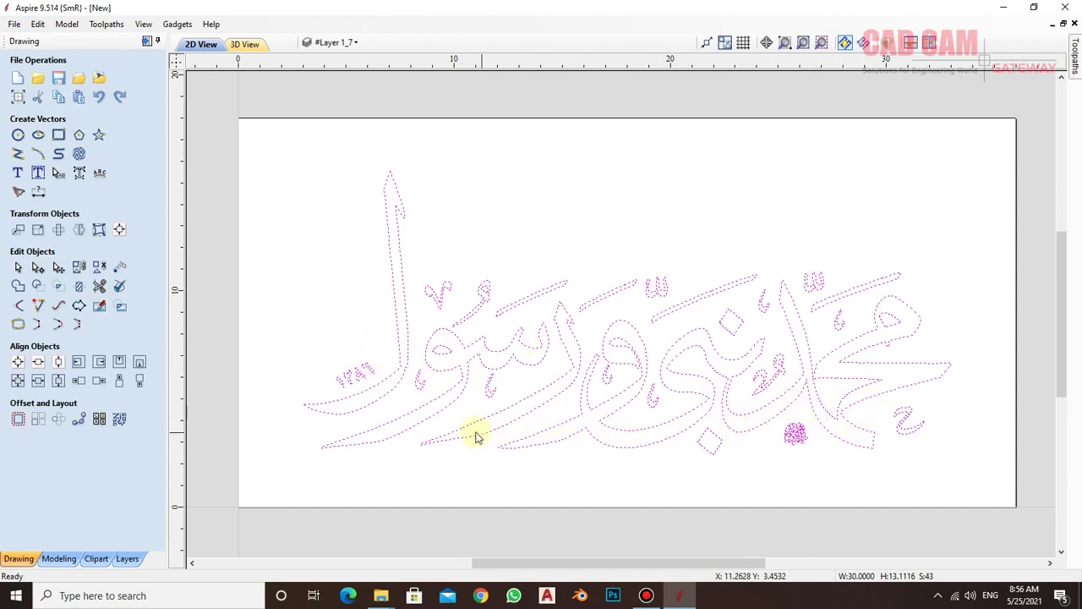
left_click(320, 339)
left_click_drag(320, 339, 383, 399)
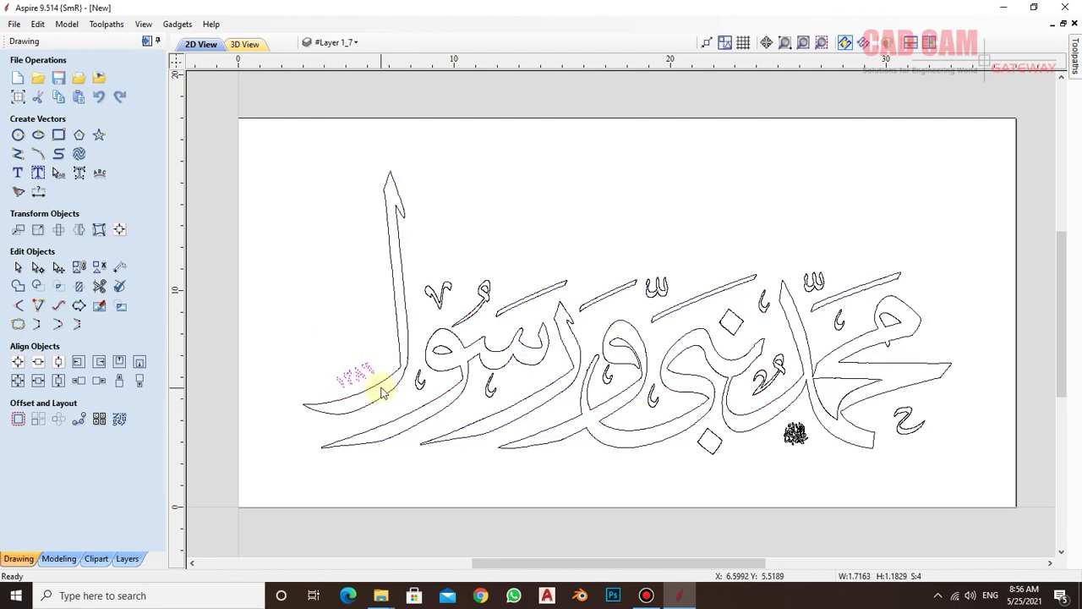
scroll(385, 385, "up", 10)
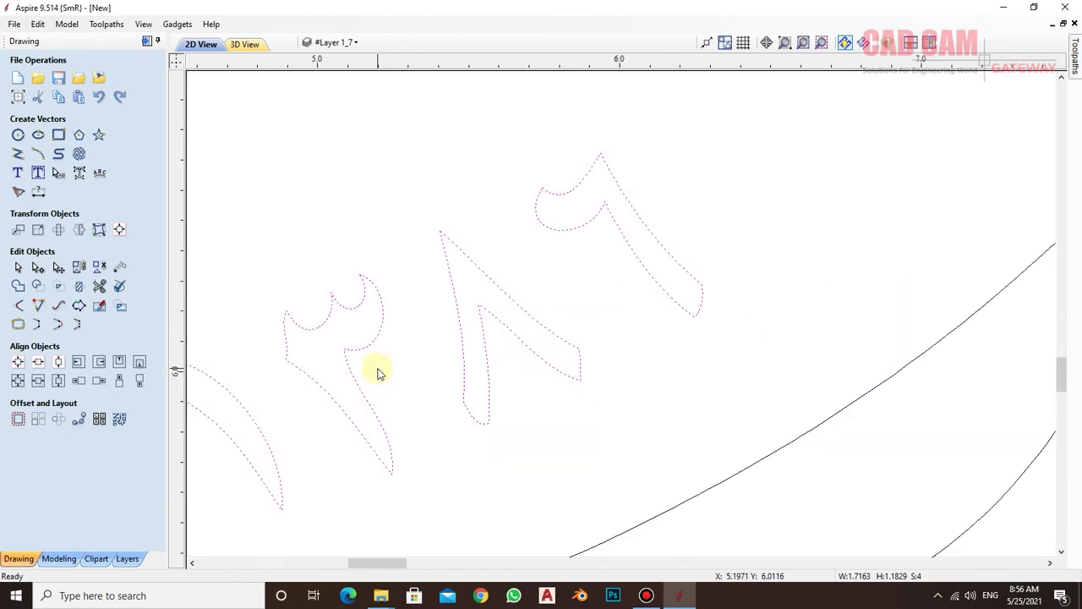
- Measure a date-numeral stroke, giving a 0.0699-inch dimension
left_click(38, 191)
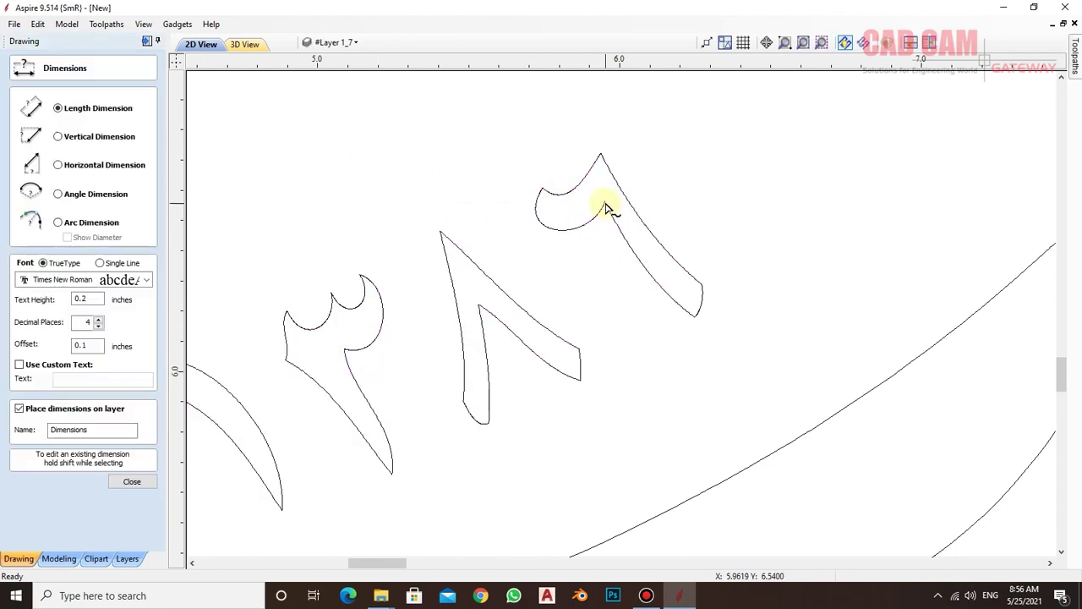
left_click(606, 207)
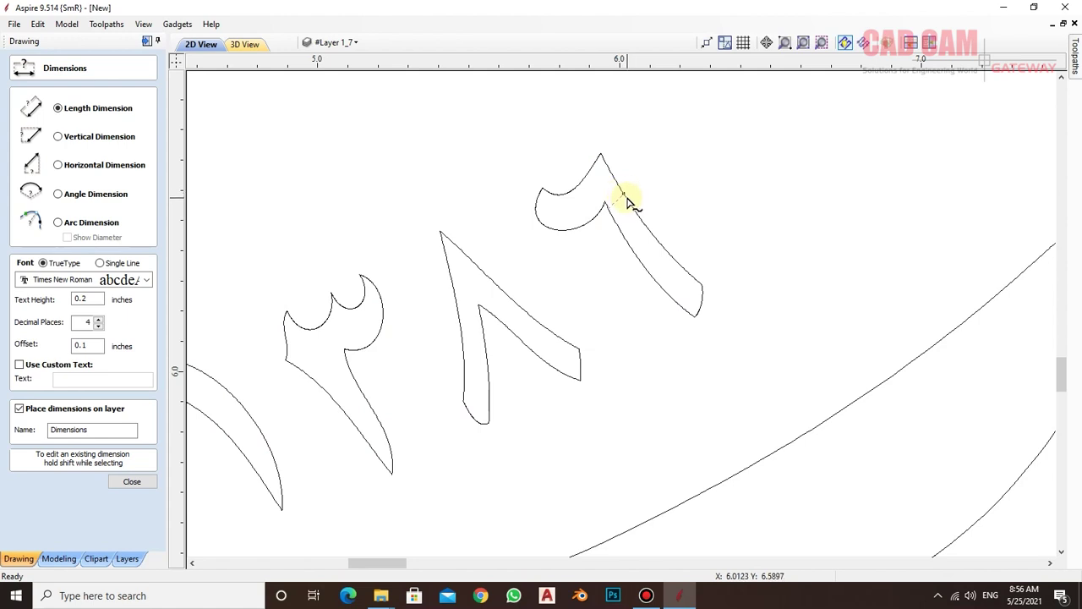
left_click(624, 205)
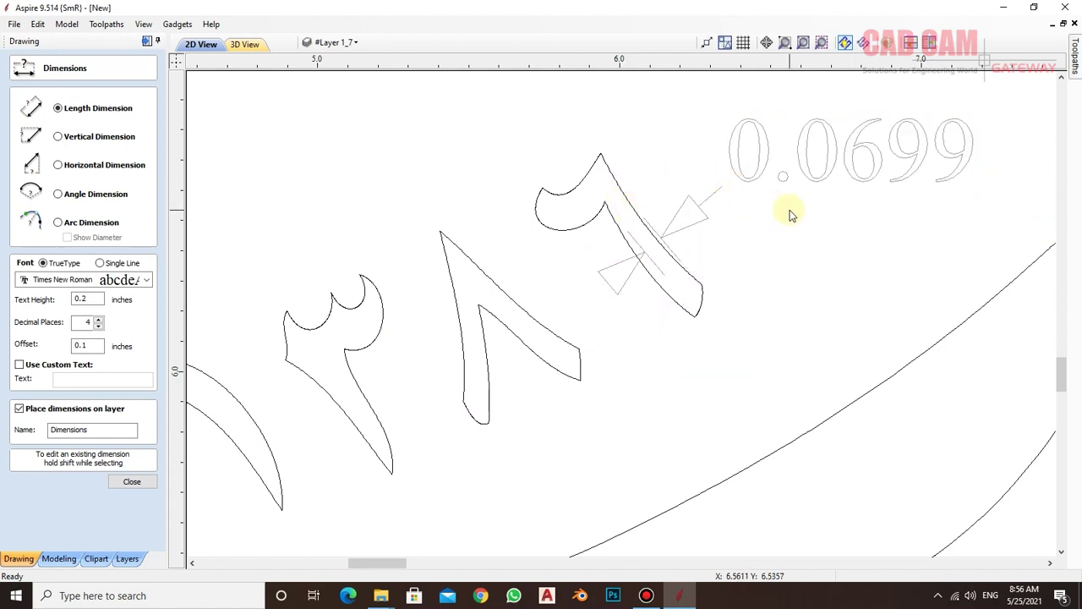
scroll(667, 228, "down", 3)
scroll(683, 232, "down", 2)
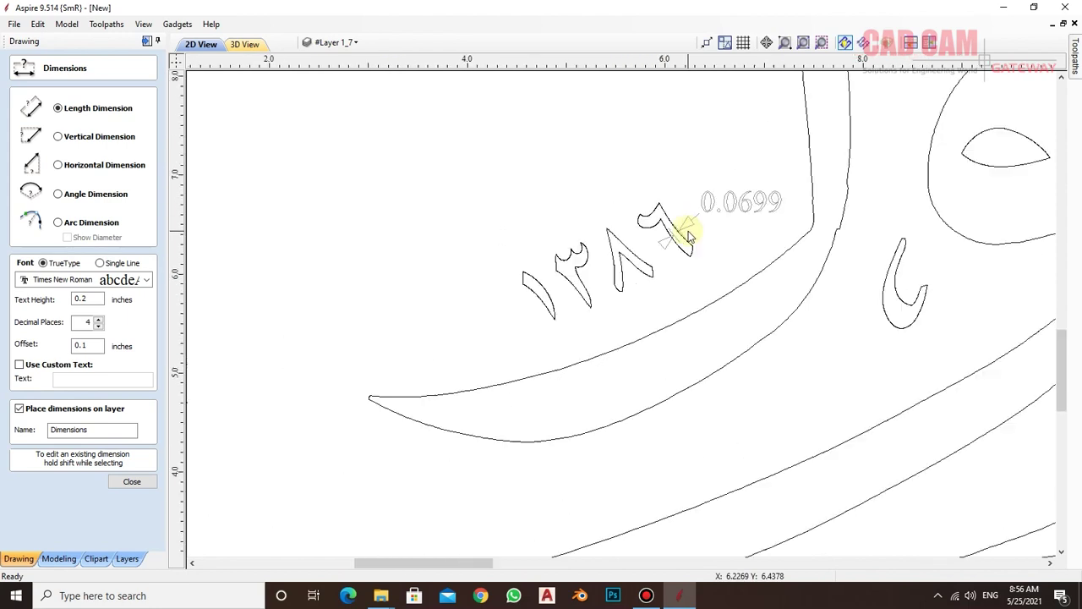
left_click(132, 481)
- Delete the date digits and the dimension, then zoom out to show the whole board
left_click_drag(722, 171, 525, 269)
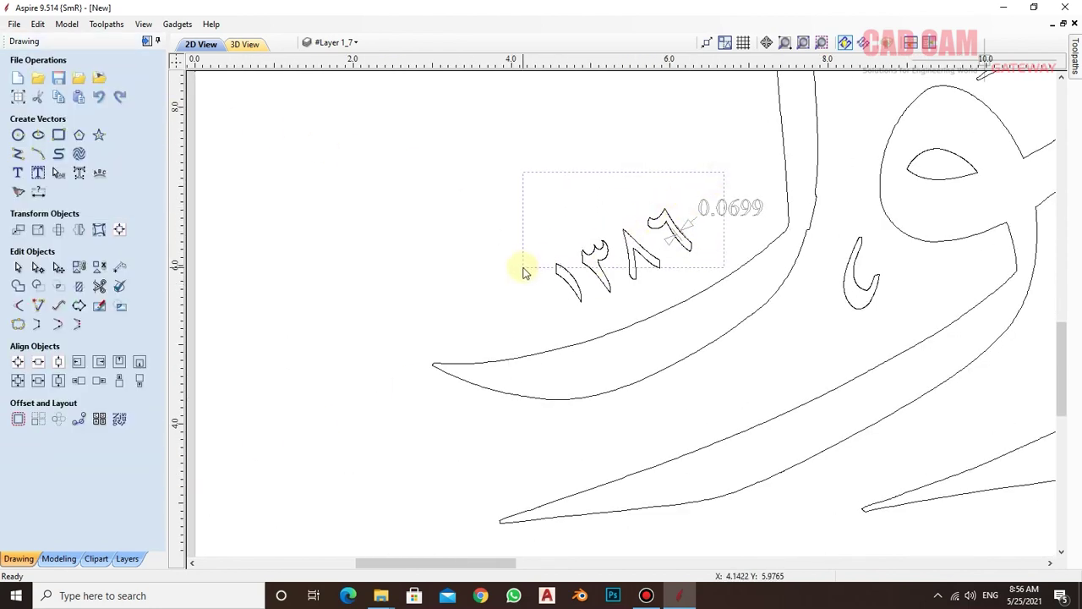
key("Delete")
scroll(528, 252, "down", 2)
scroll(558, 271, "down", 2)
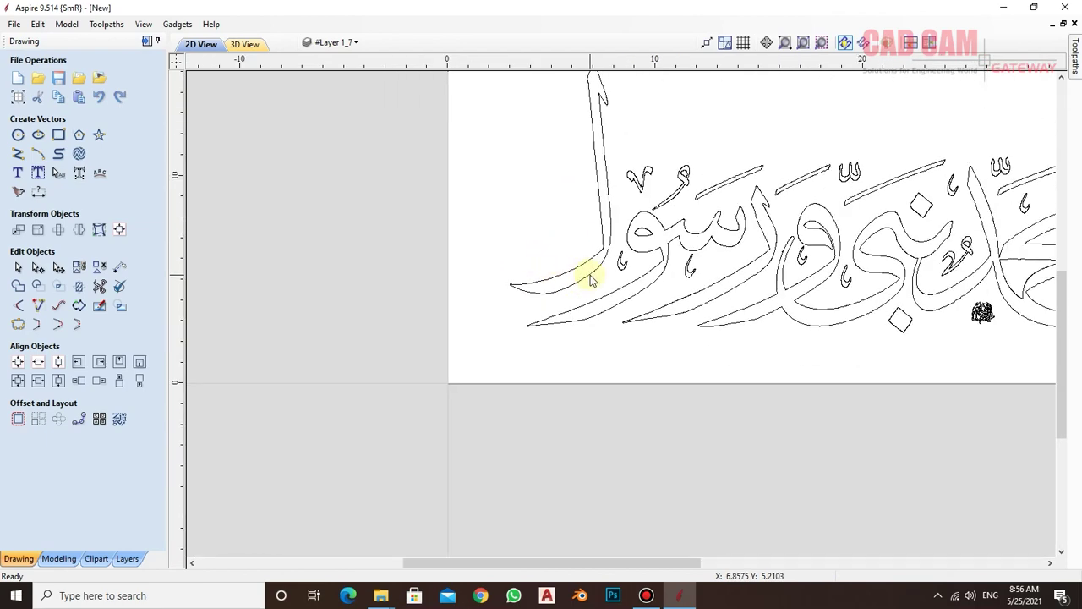
scroll(668, 254, "down", 2)
scroll(827, 294, "up", 2)
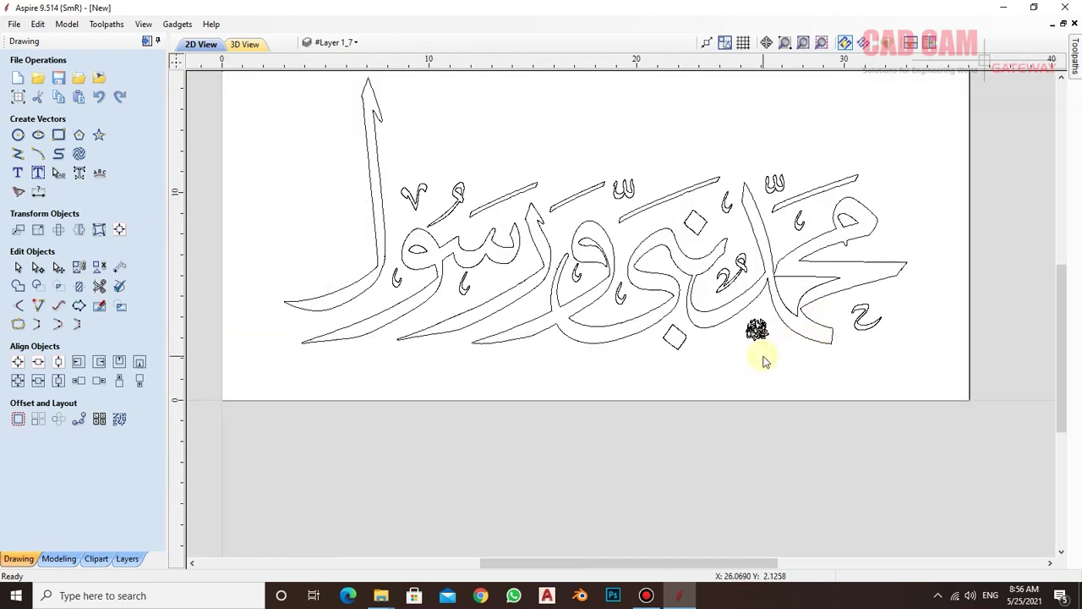
scroll(756, 338, "up", 2)
scroll(786, 347, "up", 3)
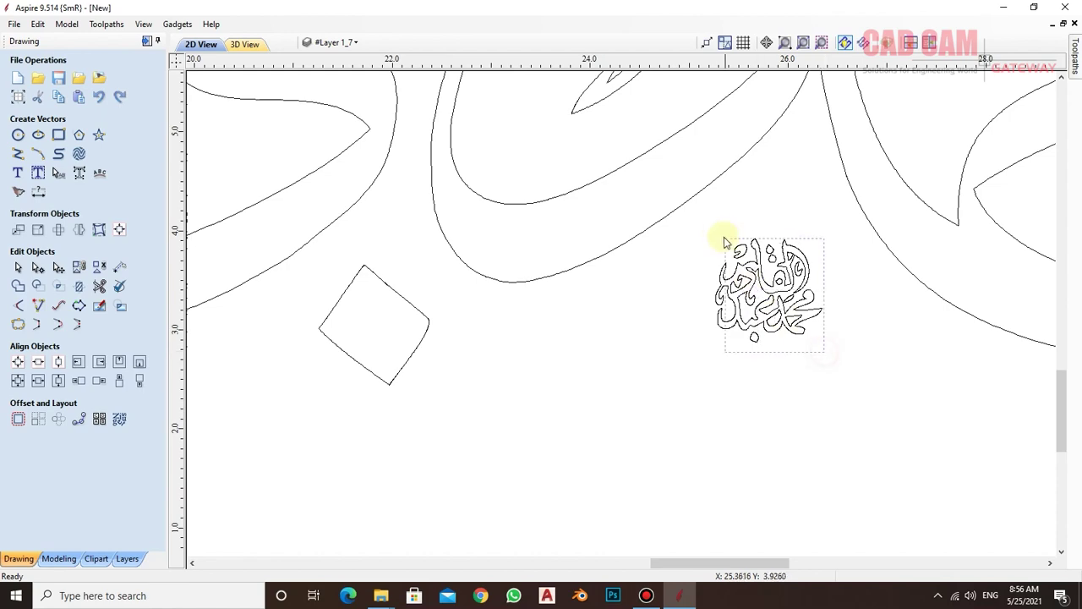
scroll(713, 307, "down", 2)
scroll(710, 314, "down", 1)
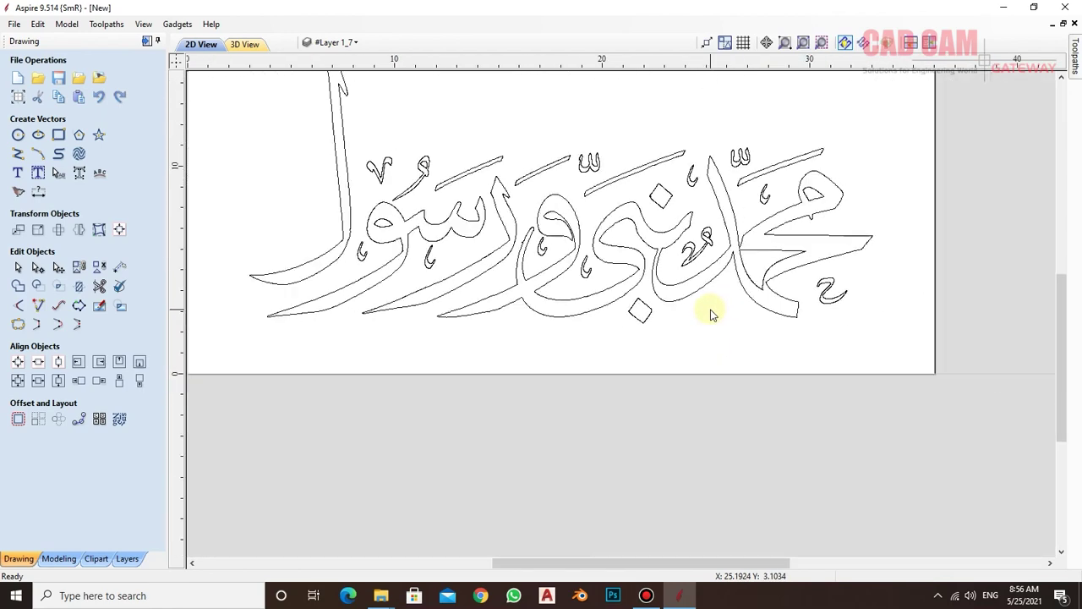
scroll(710, 314, "down", 1)
scroll(525, 195, "down", 2)
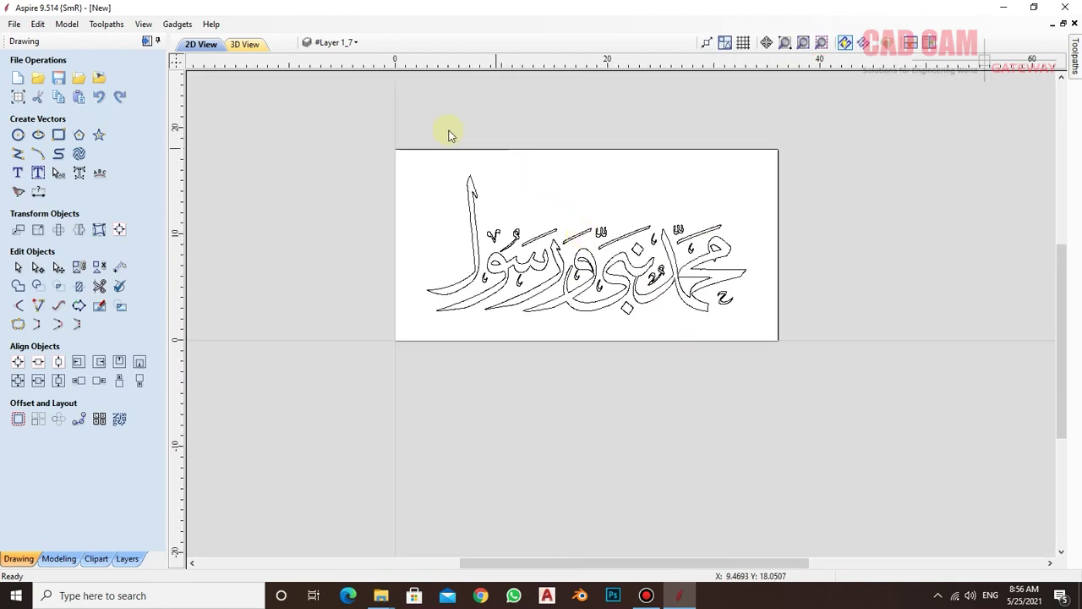
- Select all the calligraphy and drag its corners to enlarge it to 46.4619 × 20.3064 inches
left_click_drag(413, 133, 757, 332)
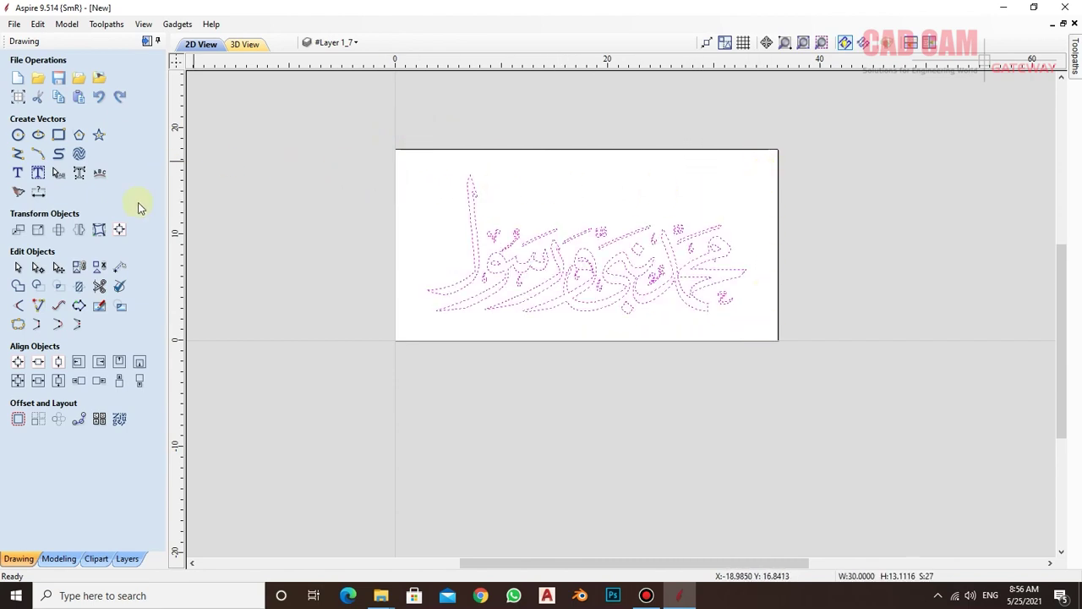
left_click(57, 269)
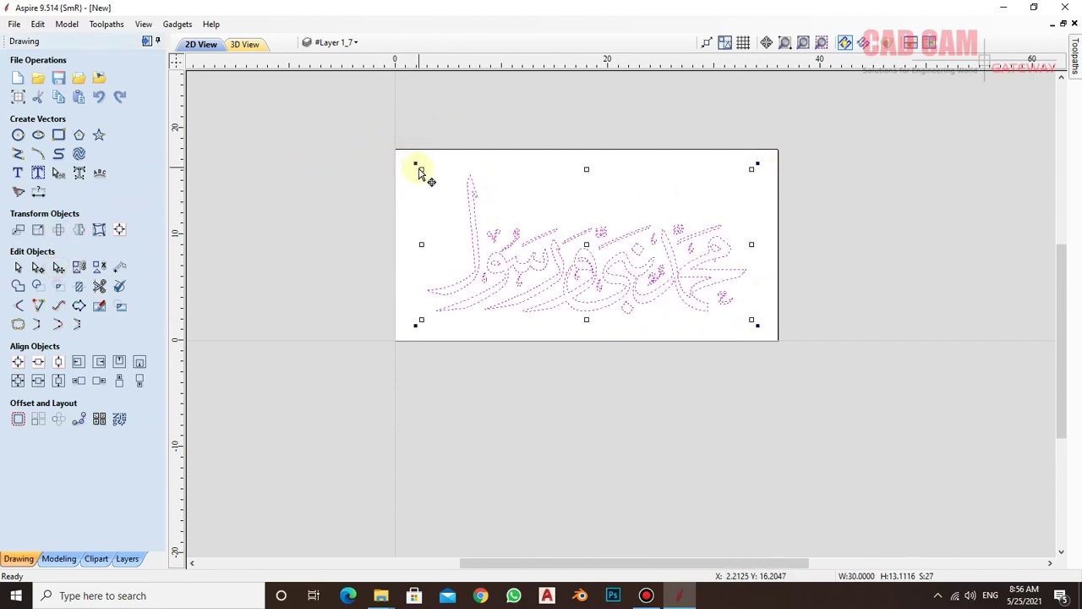
mouse_move(420, 170)
left_mouse_down()
mouse_move(329, 133)
mouse_move(358, 136)
left_mouse_up()
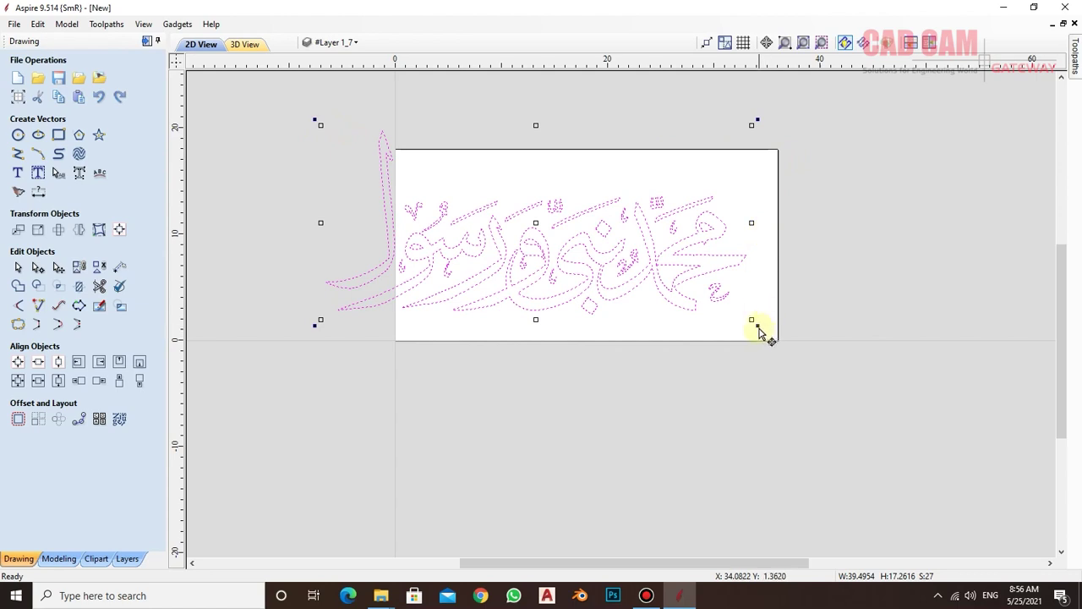
left_click_drag(752, 320, 784, 348)
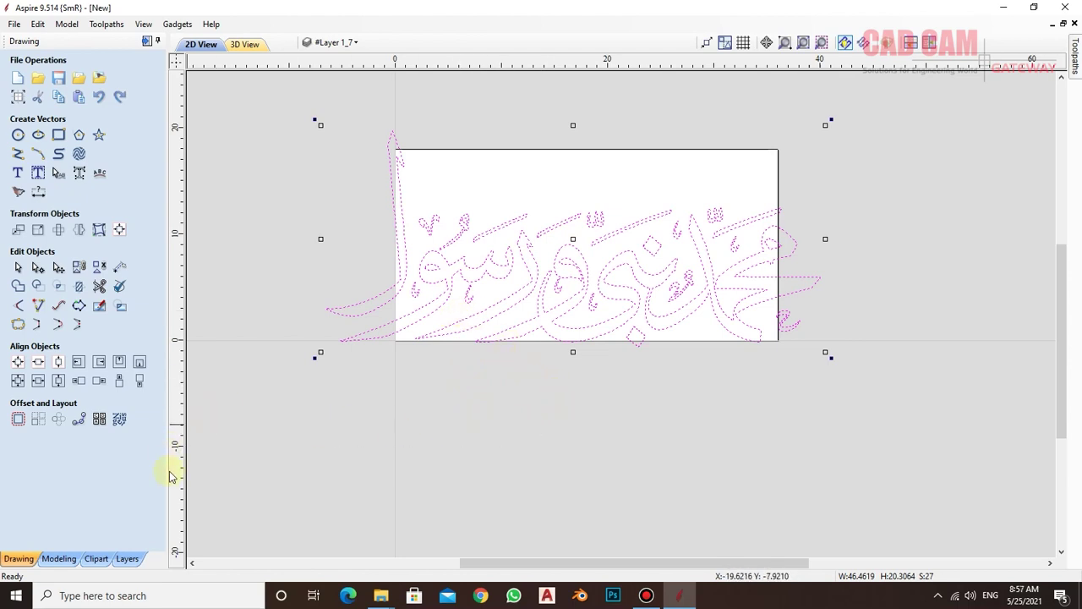
- Nest the parts with 0.125-inch clearance and 0.375-inch border gap, preview and accept
left_click(119, 420)
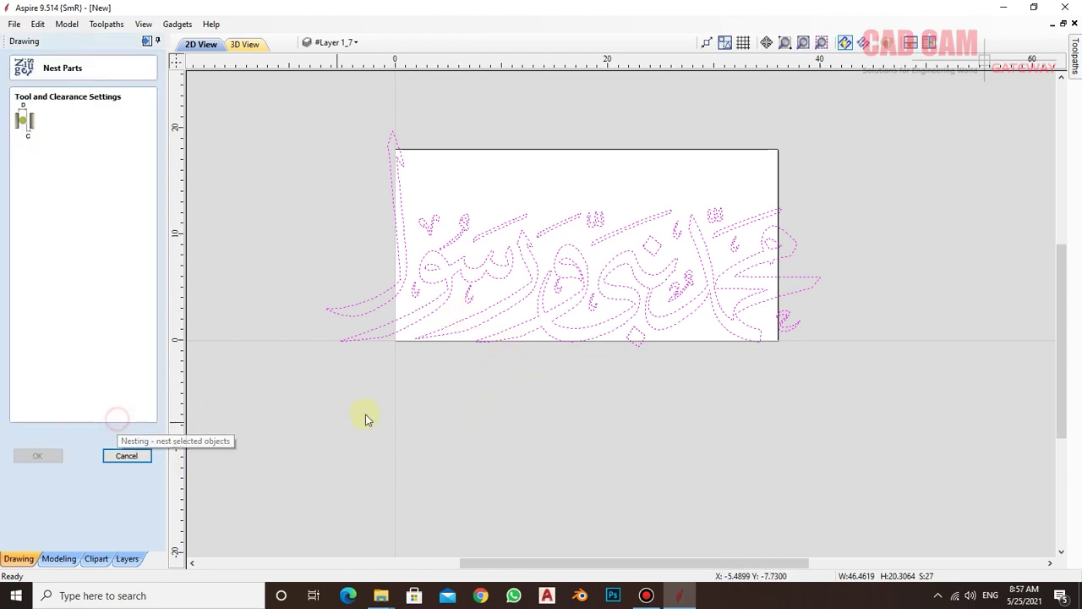
left_click(104, 112)
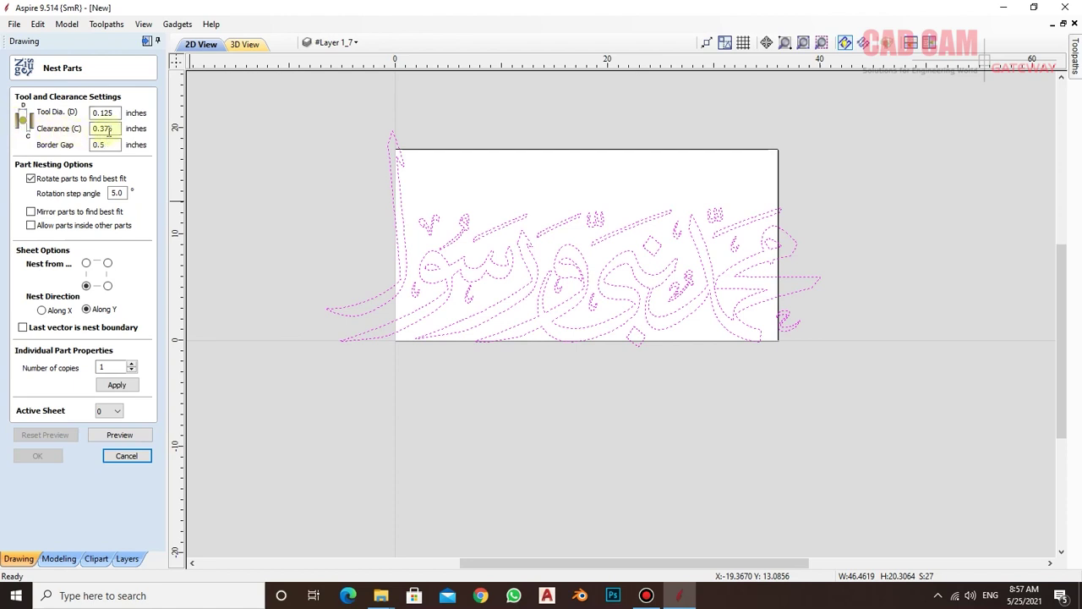
left_click_drag(113, 129, 99, 129)
type("12")
type("0.375")
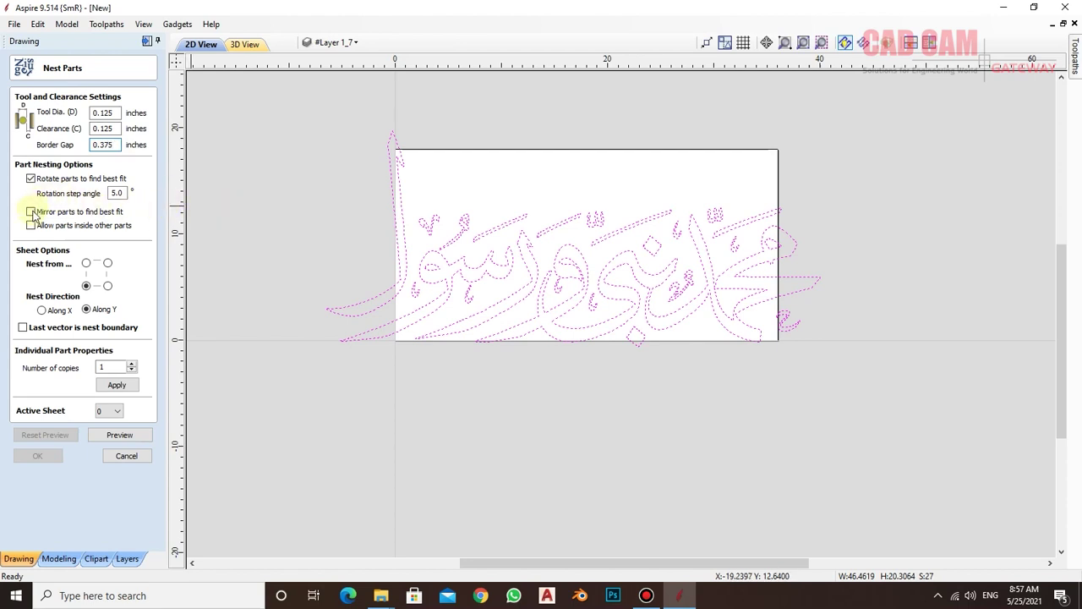
left_click(119, 386)
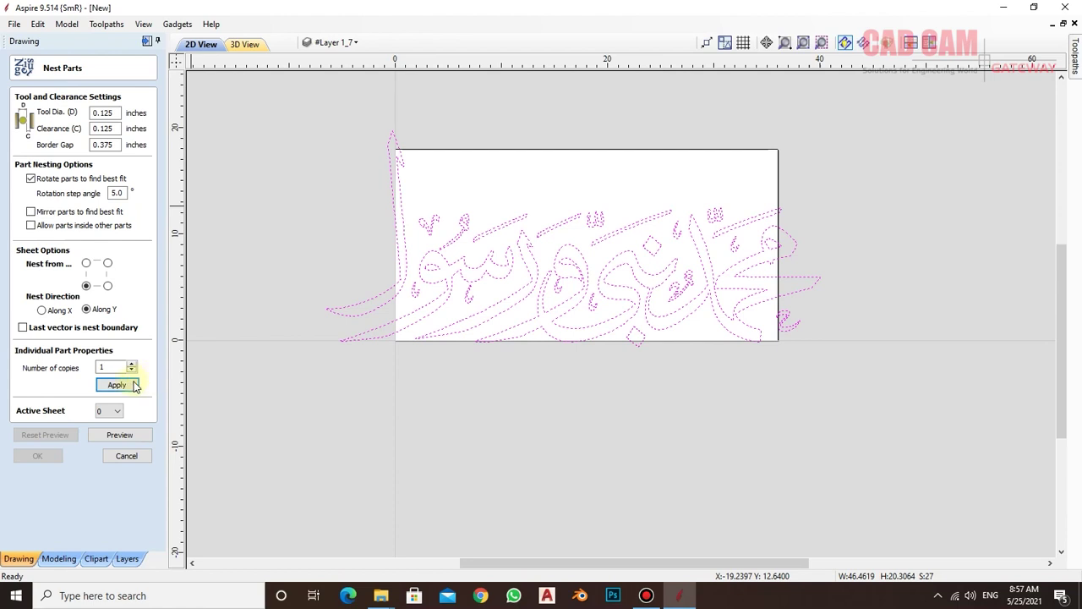
left_click(130, 435)
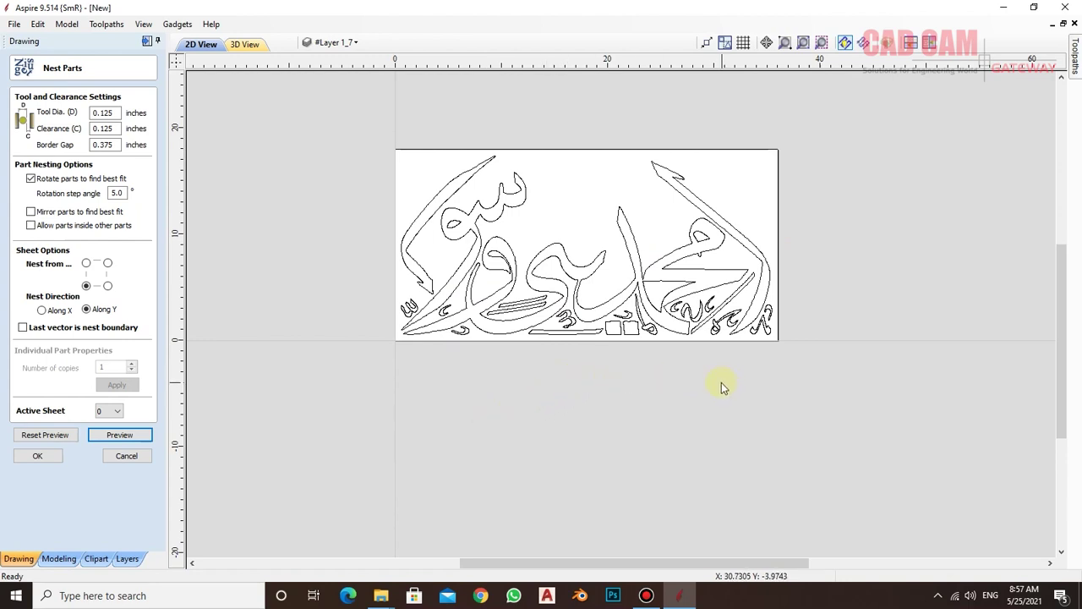
left_click(37, 456)
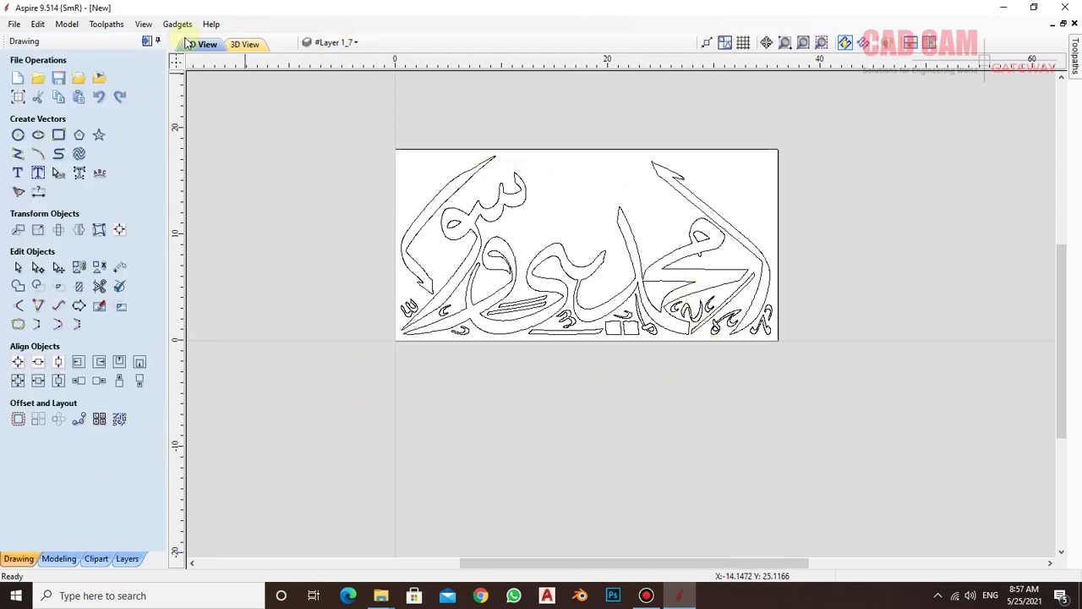
- Start a 2D profile toolpath using the 0.125-inch End Mill
left_click(151, 41)
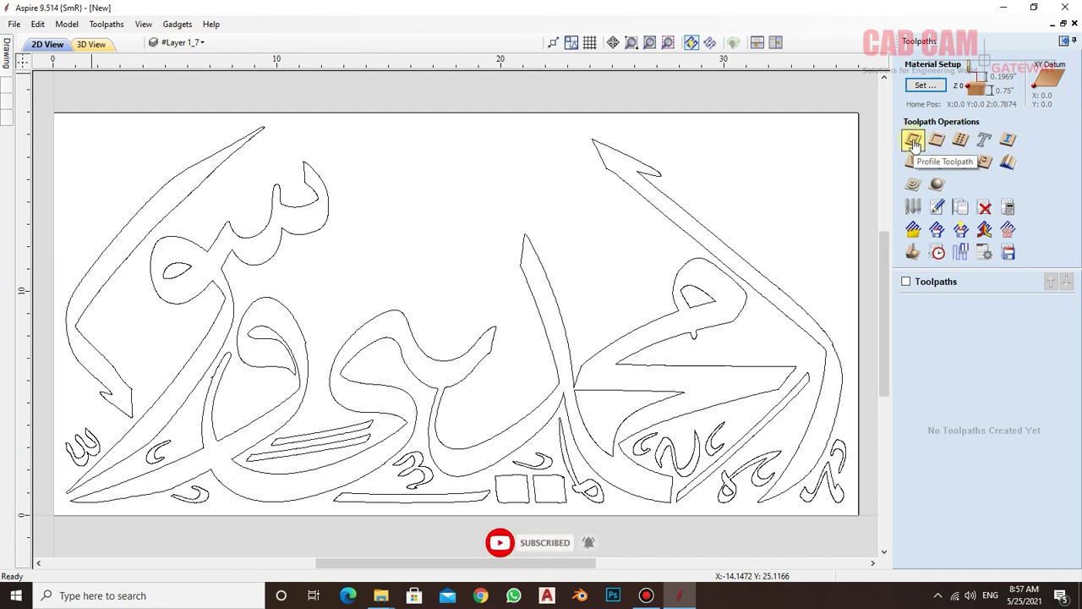
left_click(913, 141)
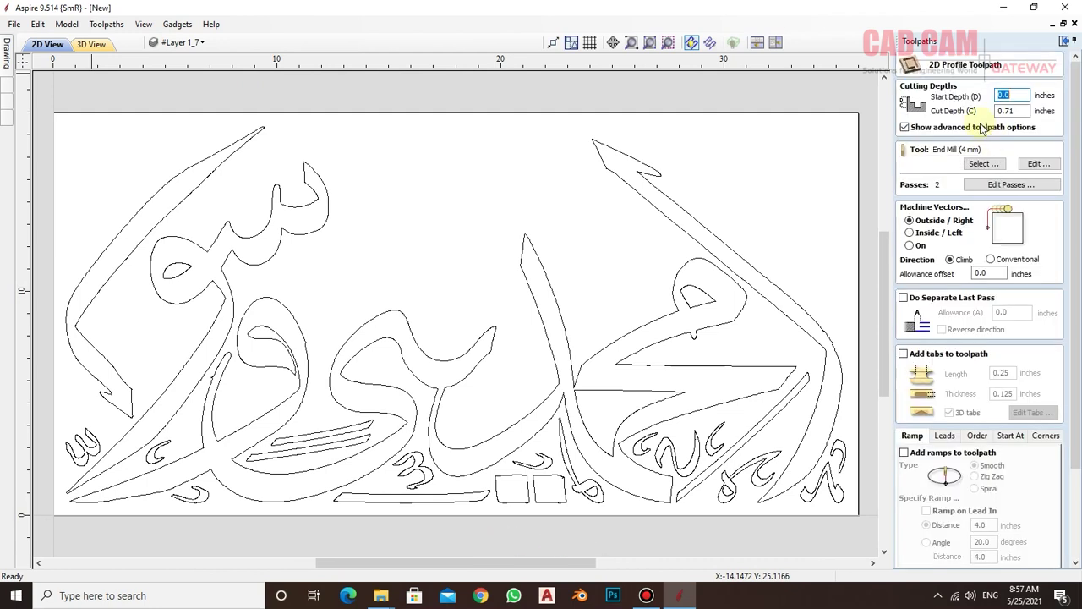
left_click(980, 163)
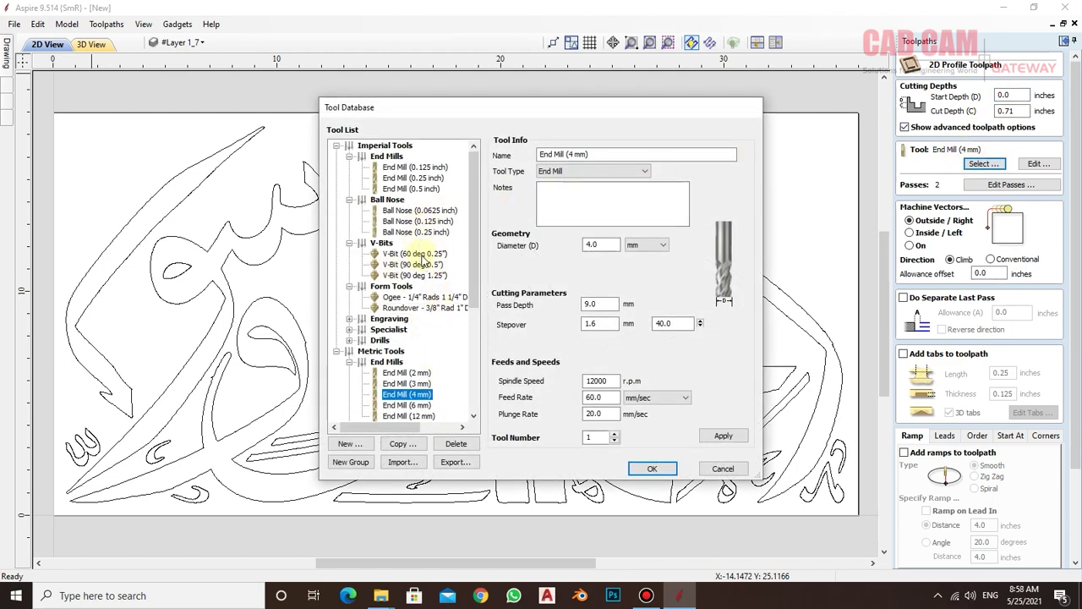
left_click(431, 167)
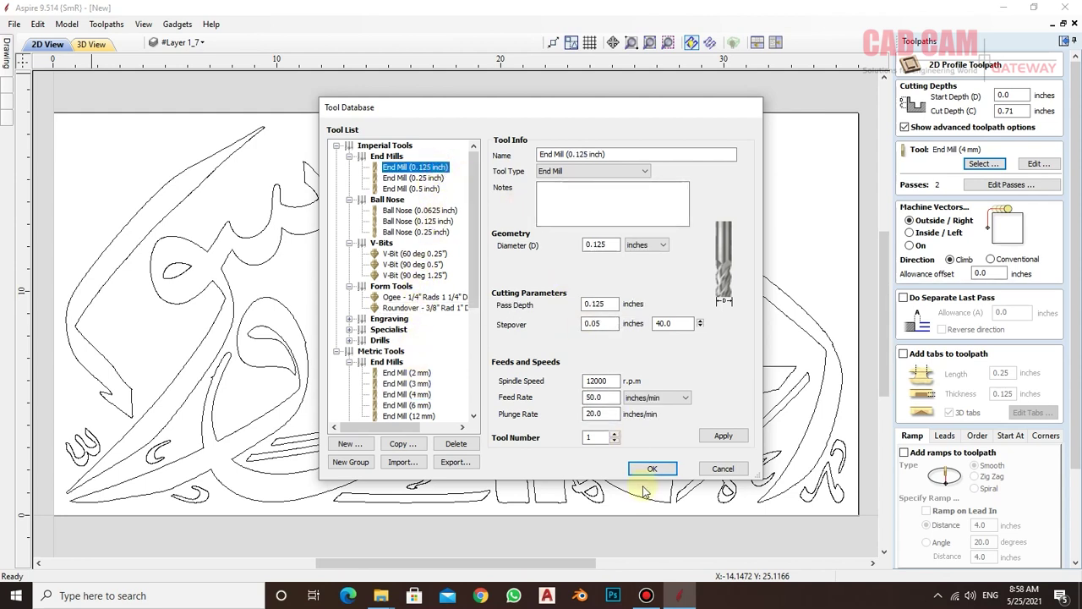
left_click(717, 437)
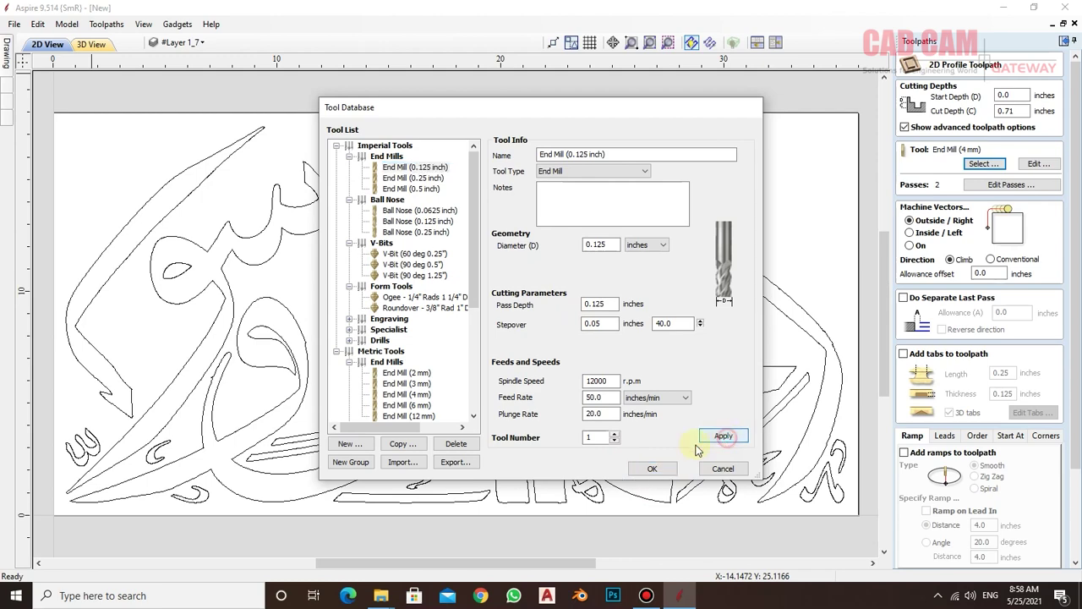
left_click(644, 468)
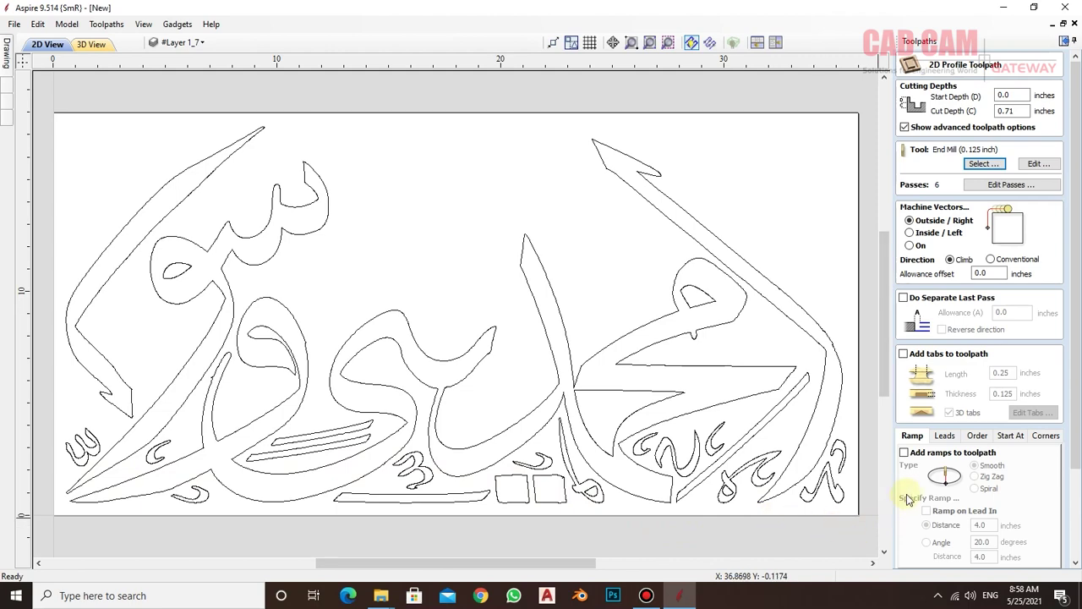
- Select all calligraphy vectors and calculate Profile 1, cutting 0.71 inches deep
left_click_drag(1075, 164, 1075, 182)
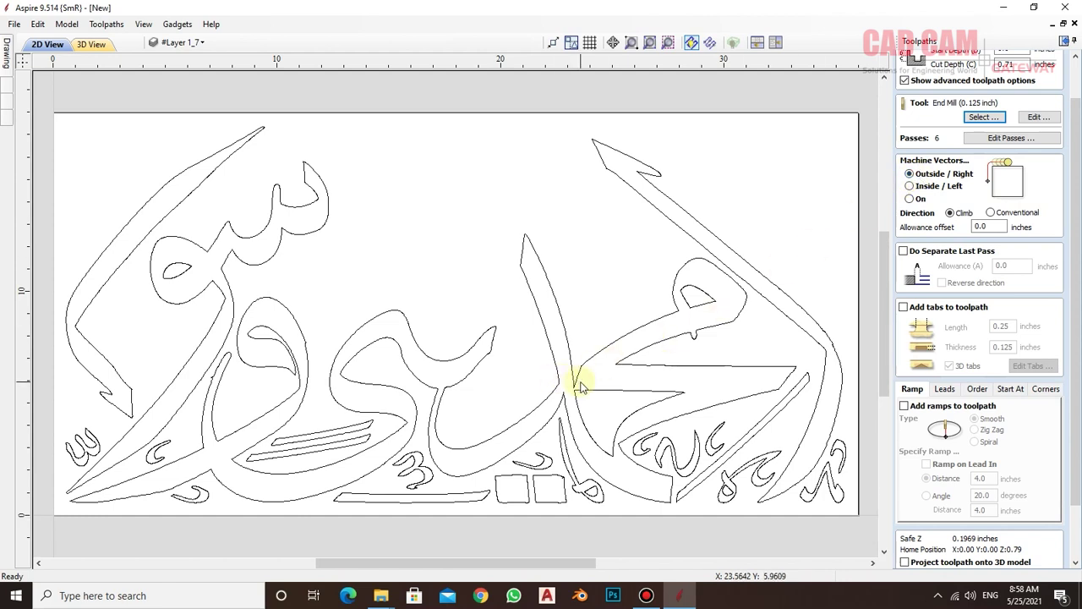
left_click_drag(1075, 254, 1076, 304)
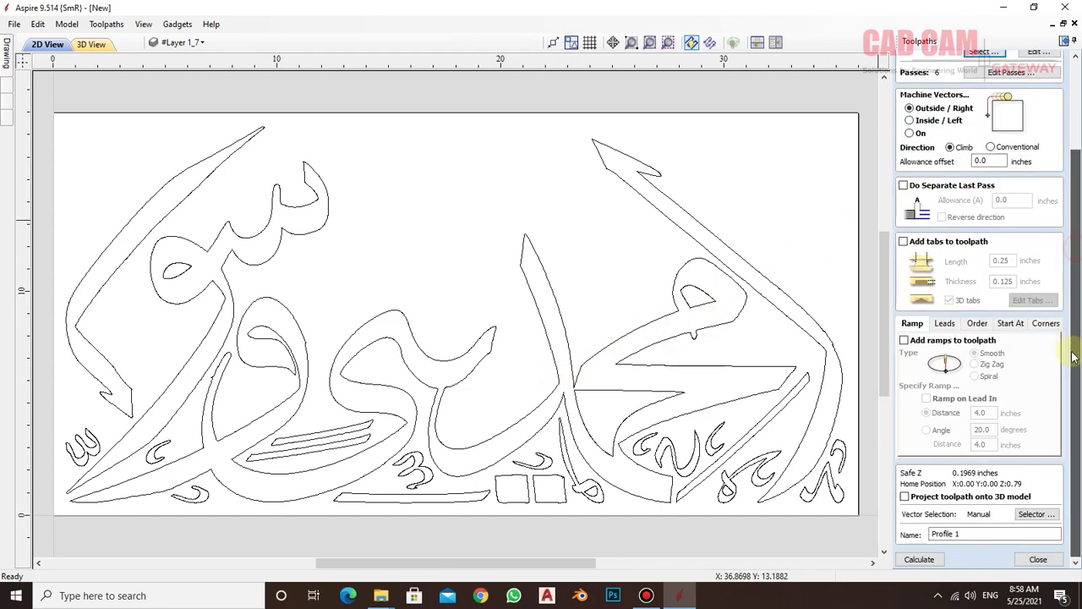
scroll(810, 475, "down", 2)
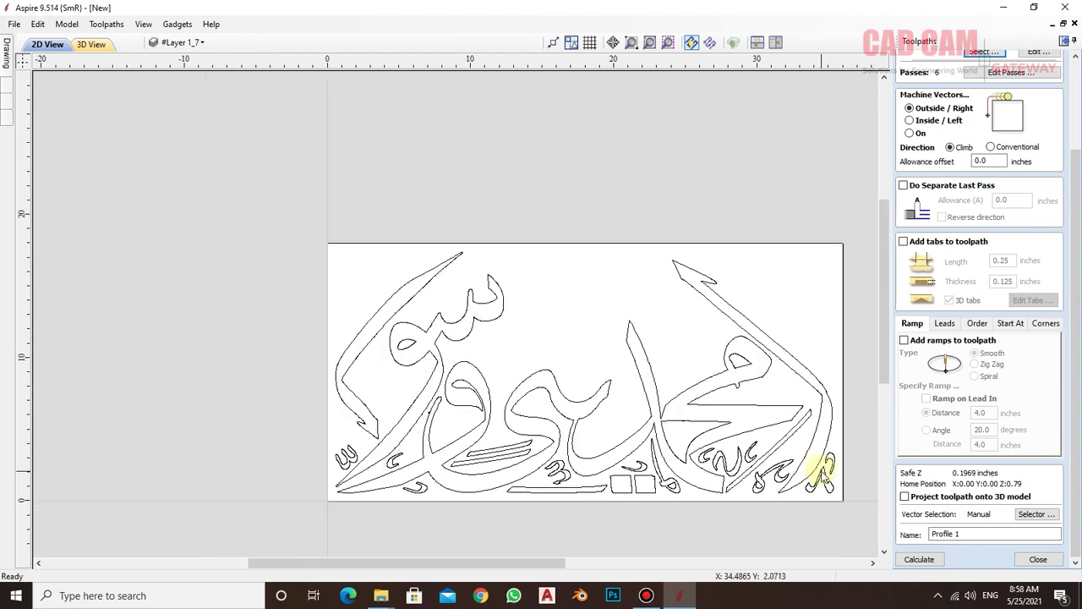
left_click_drag(326, 243, 849, 503)
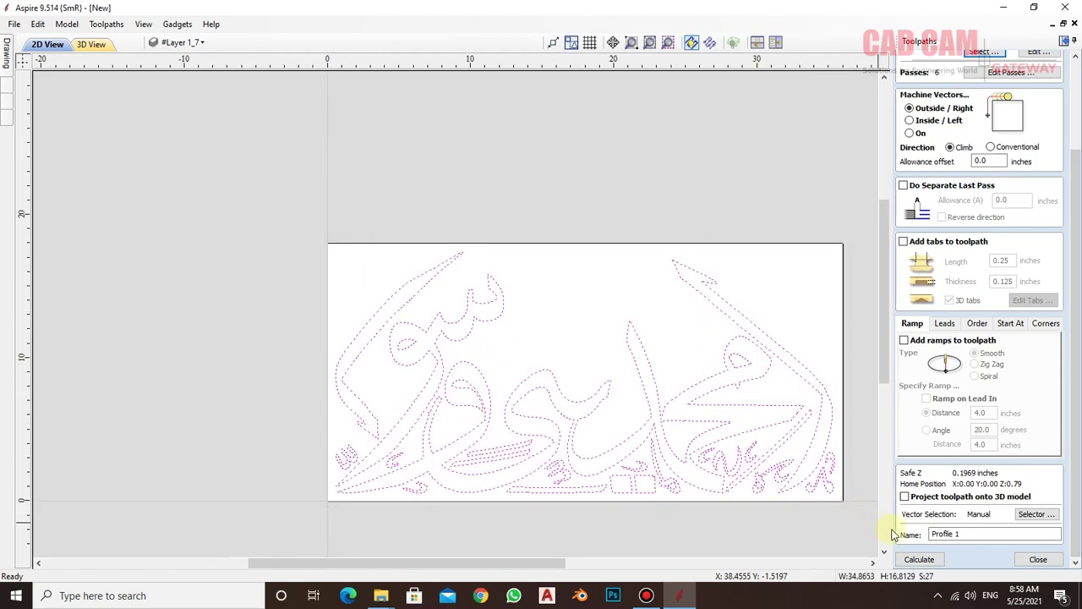
left_click(928, 559)
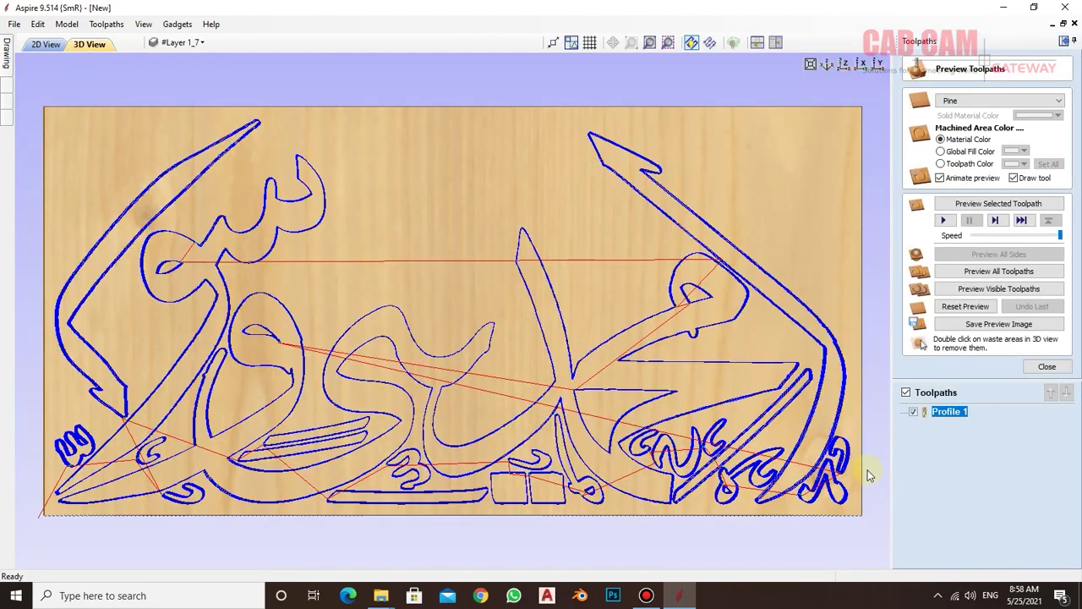
- Tilt the 3D view, reopen Profile 1 and set its cut to 2 passes
left_click_drag(756, 310, 682, 168)
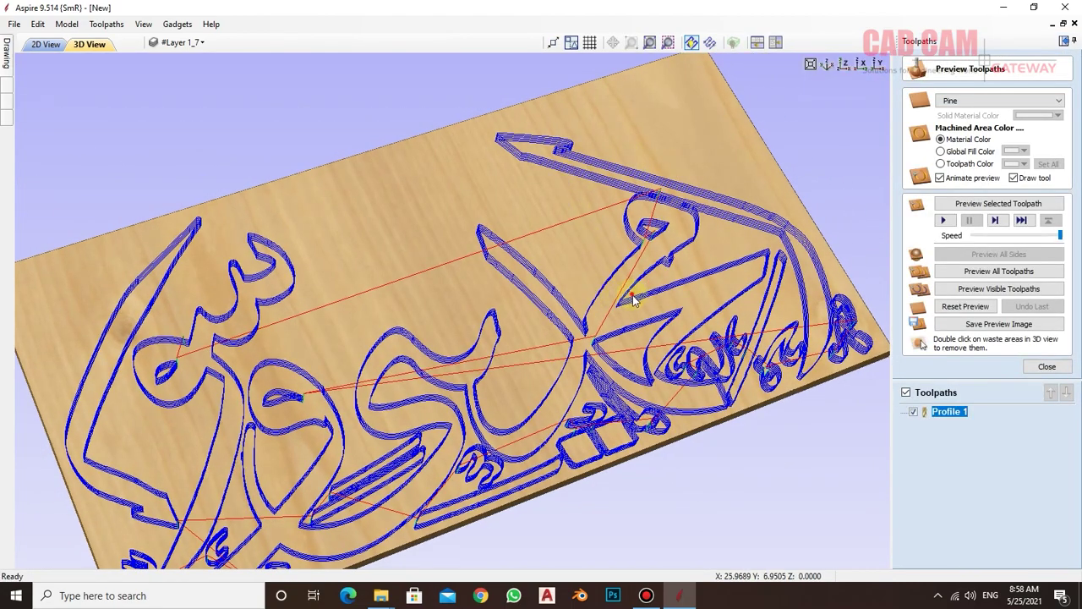
mouse_move(596, 290)
left_mouse_down()
mouse_move(620, 409)
mouse_move(586, 217)
mouse_move(640, 161)
mouse_move(612, 170)
mouse_move(652, 186)
mouse_move(718, 292)
mouse_move(702, 241)
mouse_move(654, 244)
mouse_move(384, 380)
mouse_move(378, 292)
left_mouse_up()
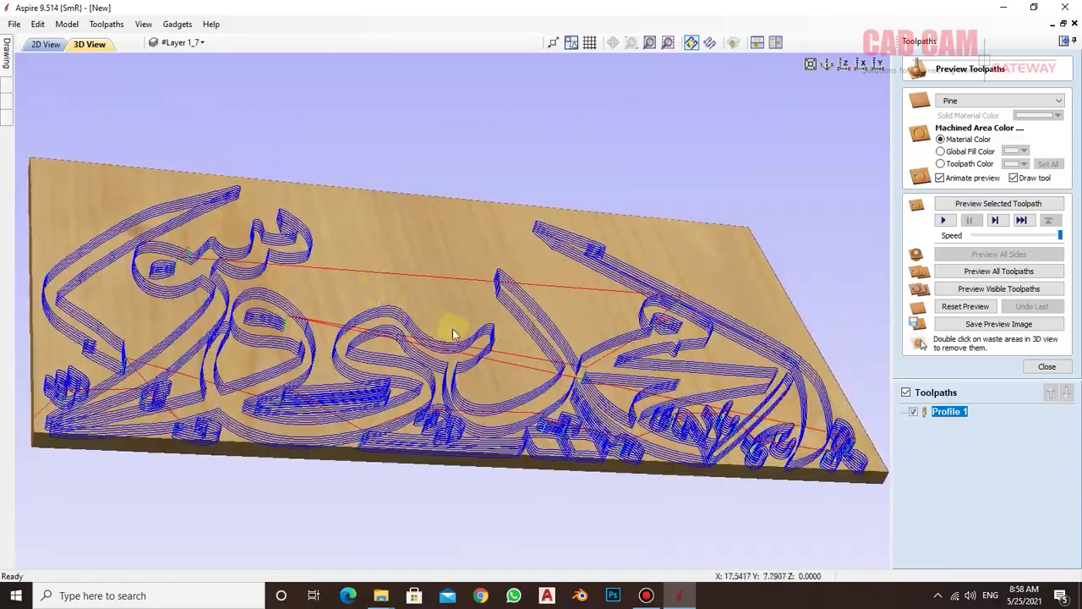
double_click(943, 411)
left_click(1011, 185)
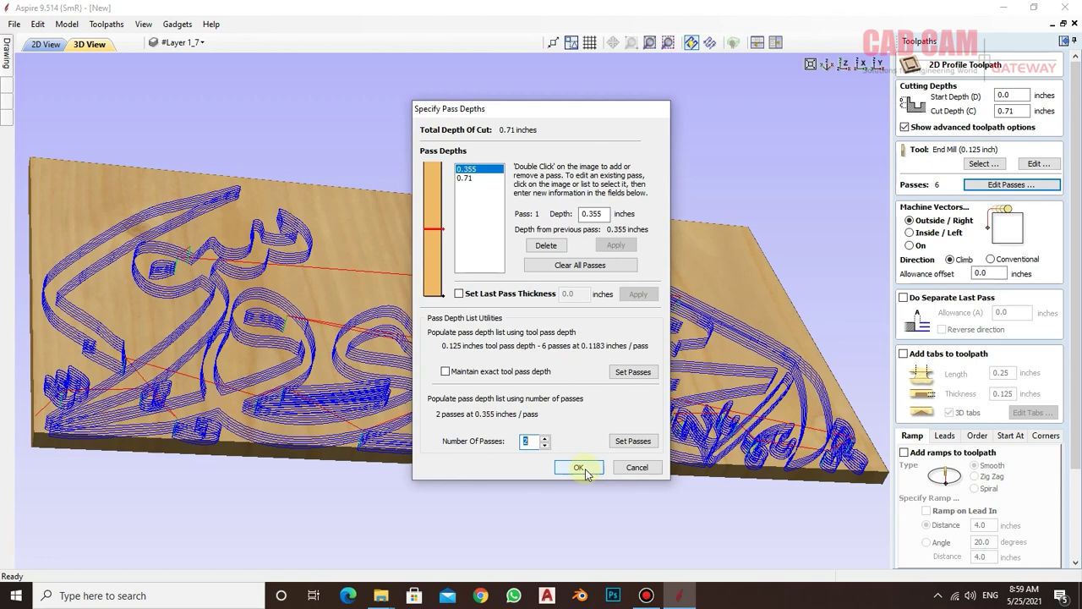
- Confirm the 2 passes and recalculate Profile 1
left_click(585, 468)
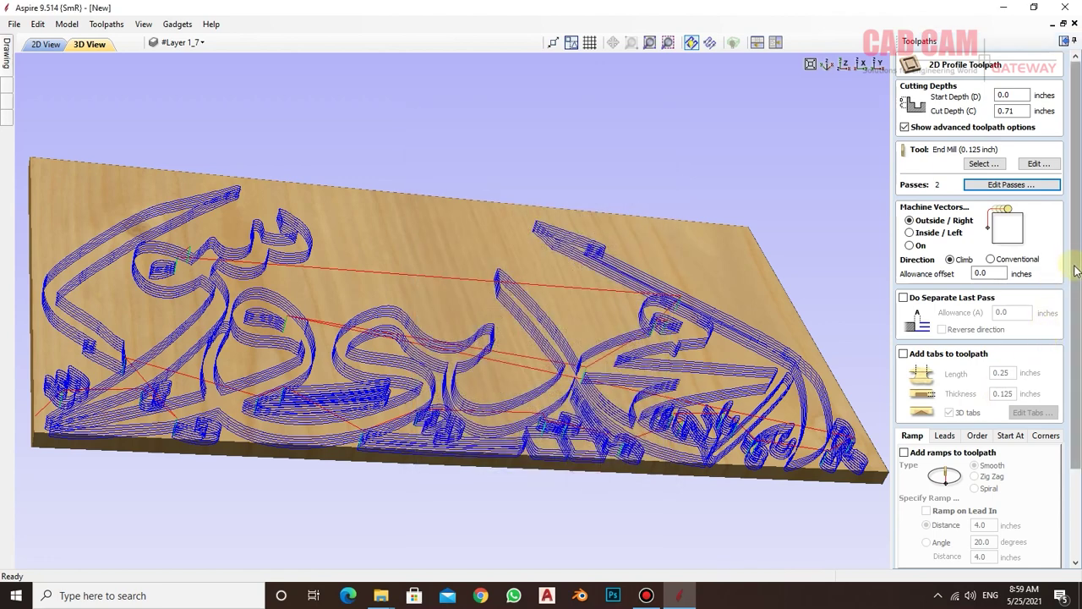
scroll(1066, 338, "down", 3)
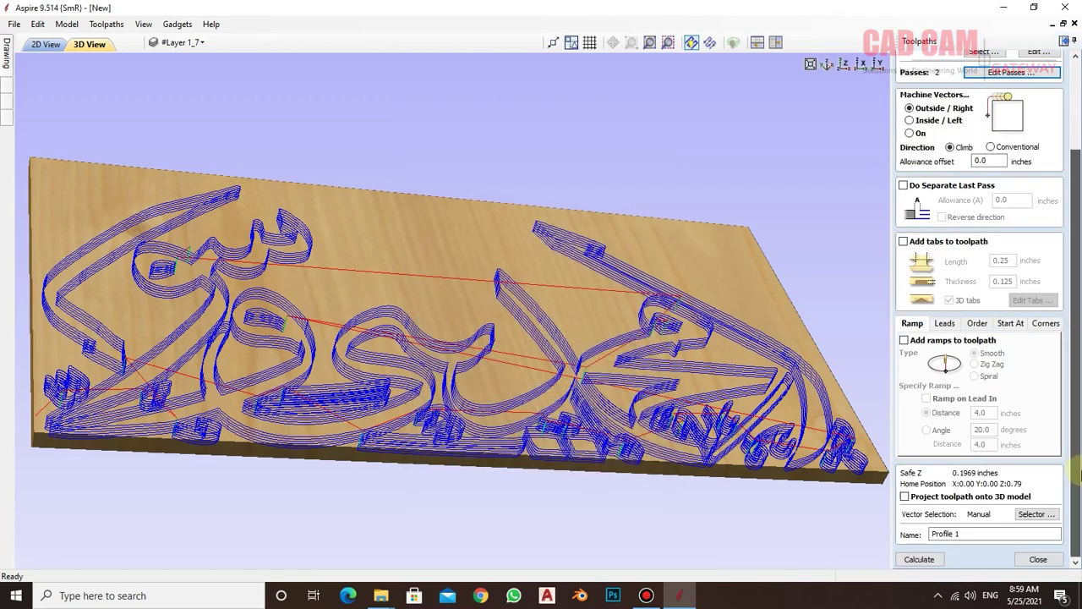
left_click(929, 559)
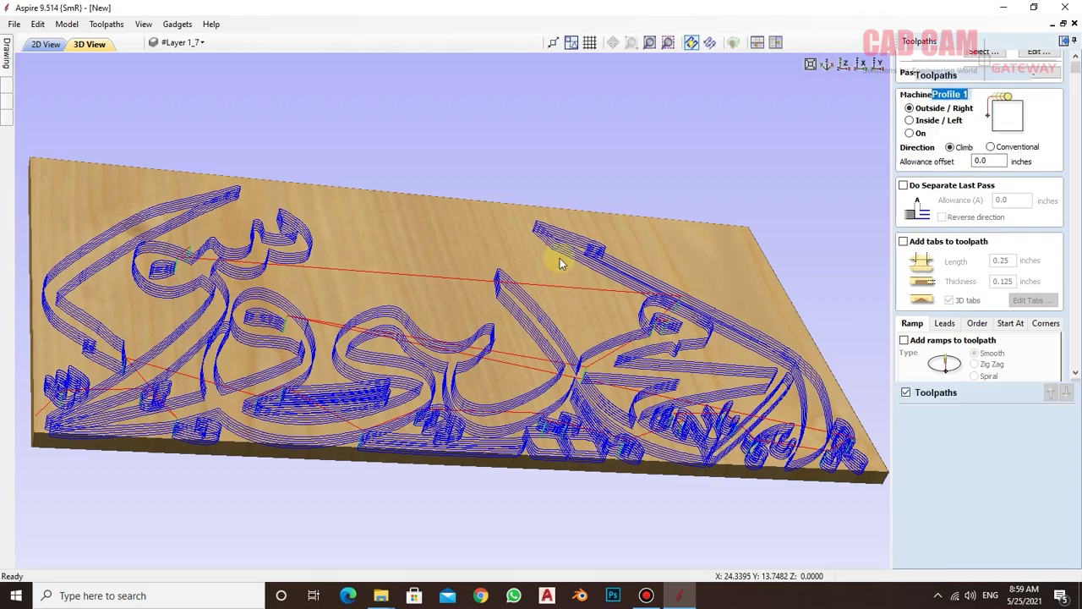
- Preview all toolpaths cut in pine, remove the waste, and reopen Profile 1's settings
mouse_move(447, 321)
left_mouse_down()
mouse_move(401, 452)
mouse_move(350, 507)
mouse_move(459, 434)
left_mouse_up()
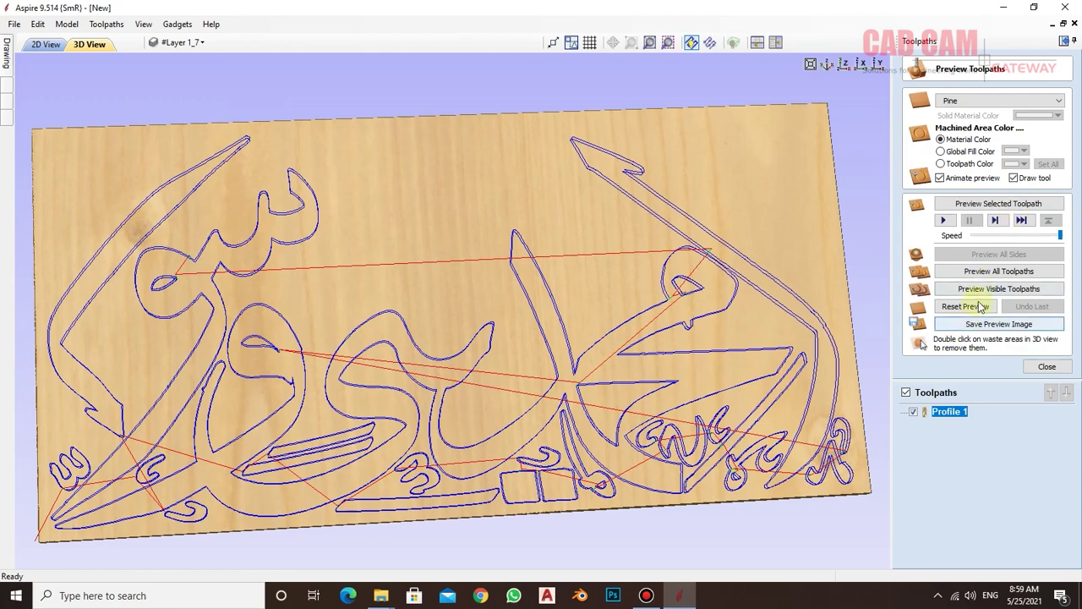
left_click(998, 270)
mouse_move(880, 281)
left_mouse_down()
mouse_move(563, 368)
mouse_move(551, 338)
mouse_move(536, 362)
mouse_move(464, 272)
left_mouse_up()
double_click(464, 272)
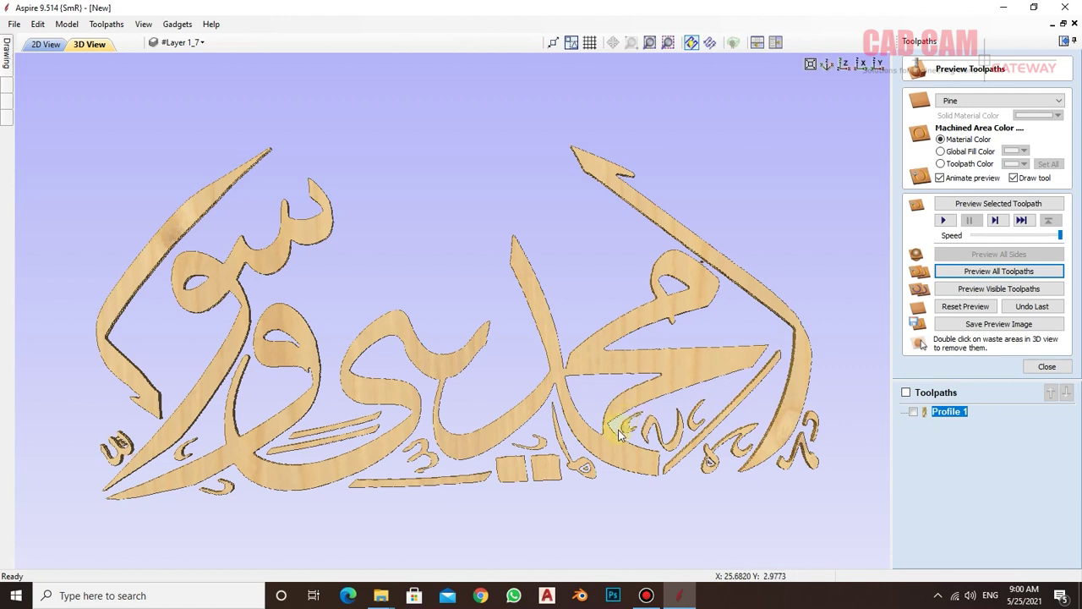
double_click(948, 412)
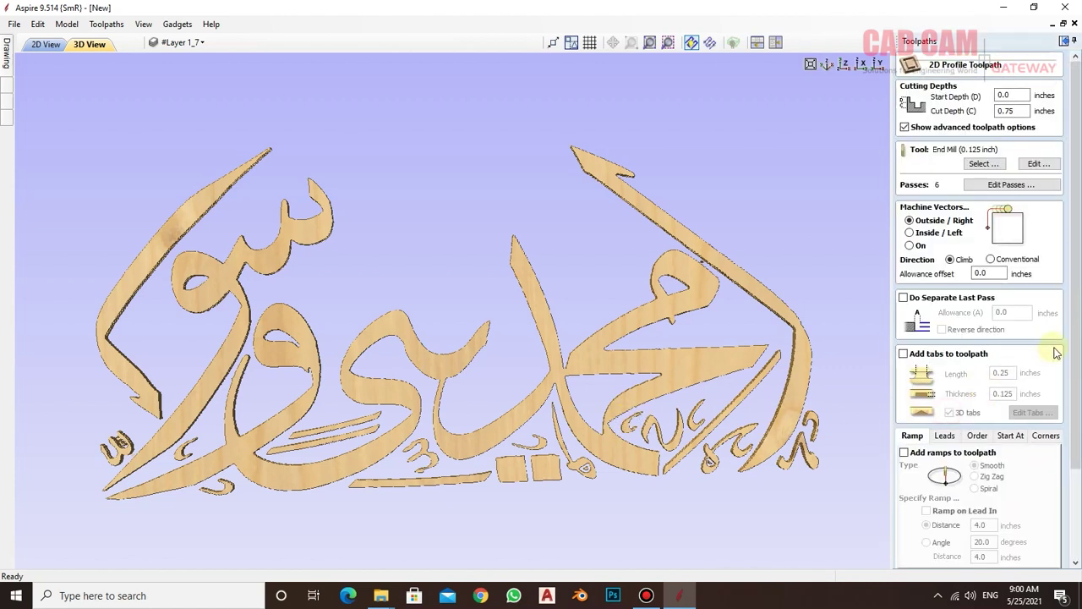
- Add flat holding tabs to Profile 1, 0.25 inch long and 0.125 inch thick
scroll(1074, 315, "down", 3)
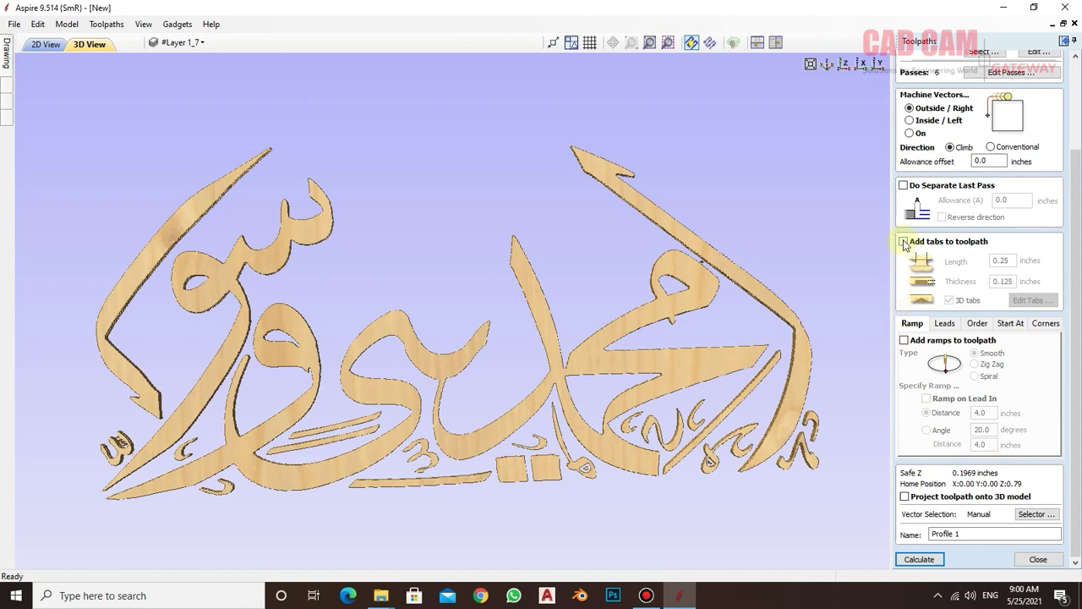
left_click(903, 243)
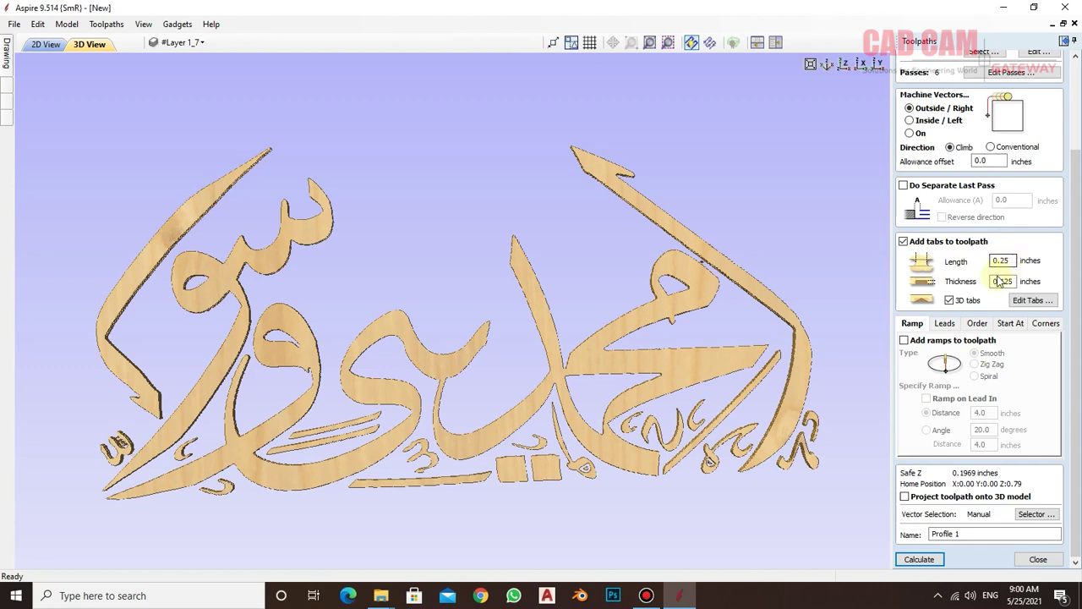
type("1")
- Open tab editing, hand-place three tabs on the right strokes, then auto-add 3 tabs per vector
left_click(1033, 301)
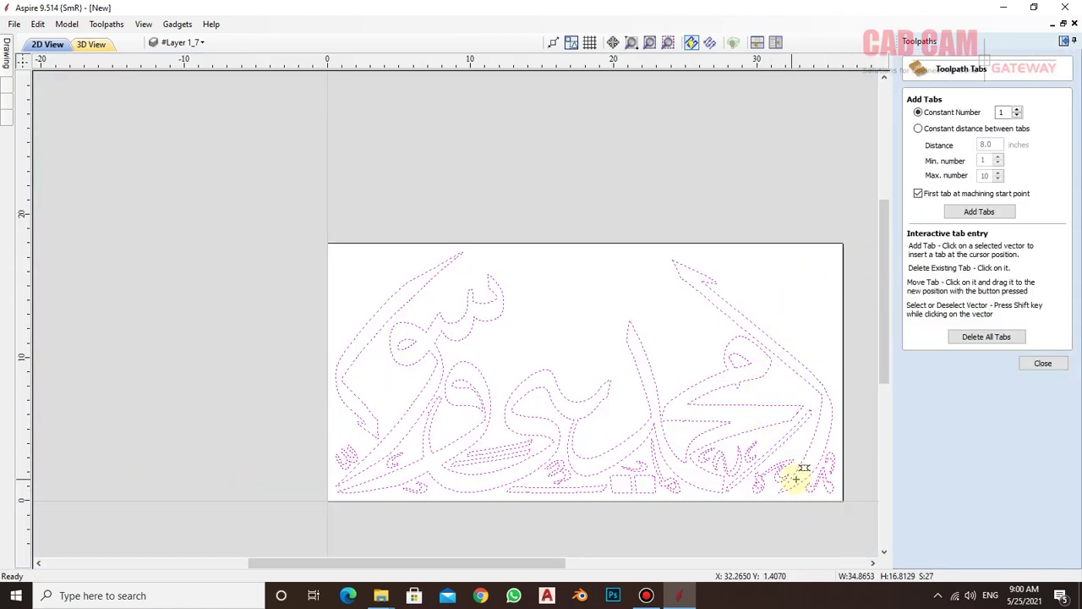
scroll(812, 499, "up", 1)
scroll(833, 512, "up", 1)
scroll(677, 362, "up", 2)
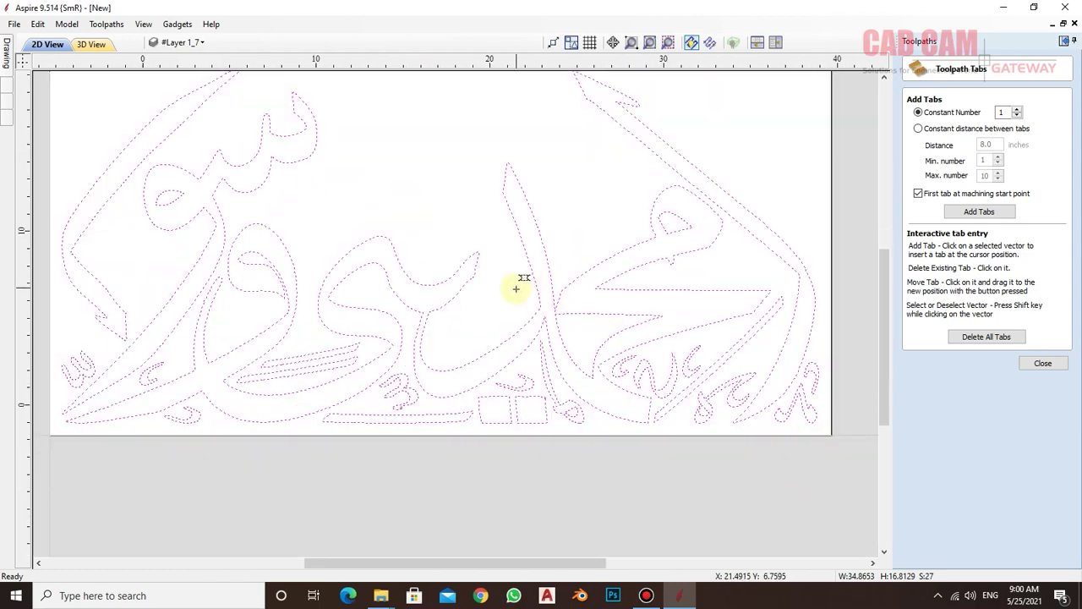
scroll(515, 289, "down", 1)
scroll(358, 97, "up", 1)
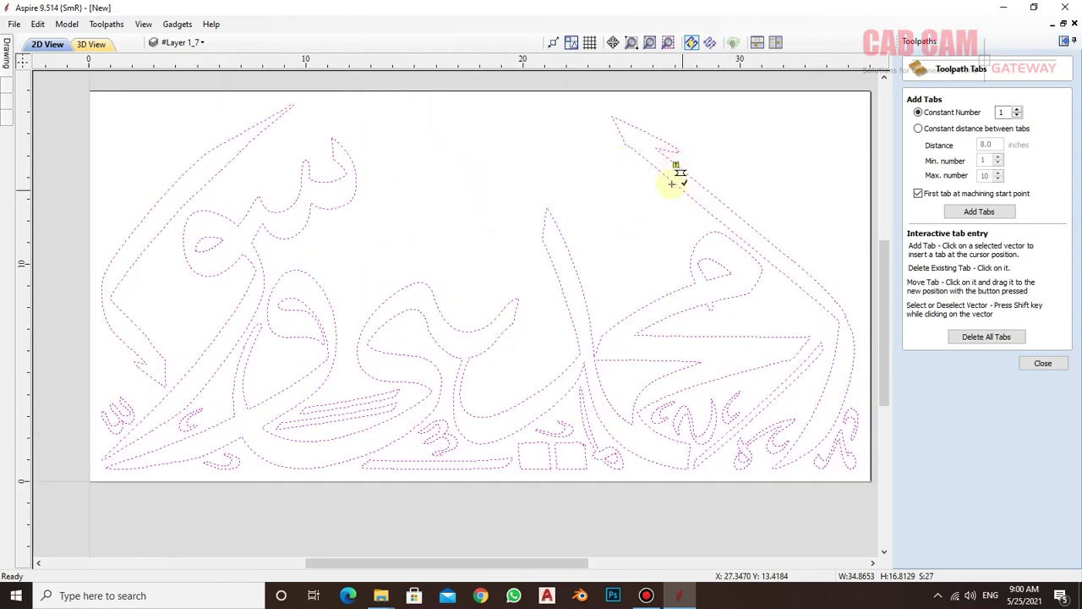
left_click(667, 175)
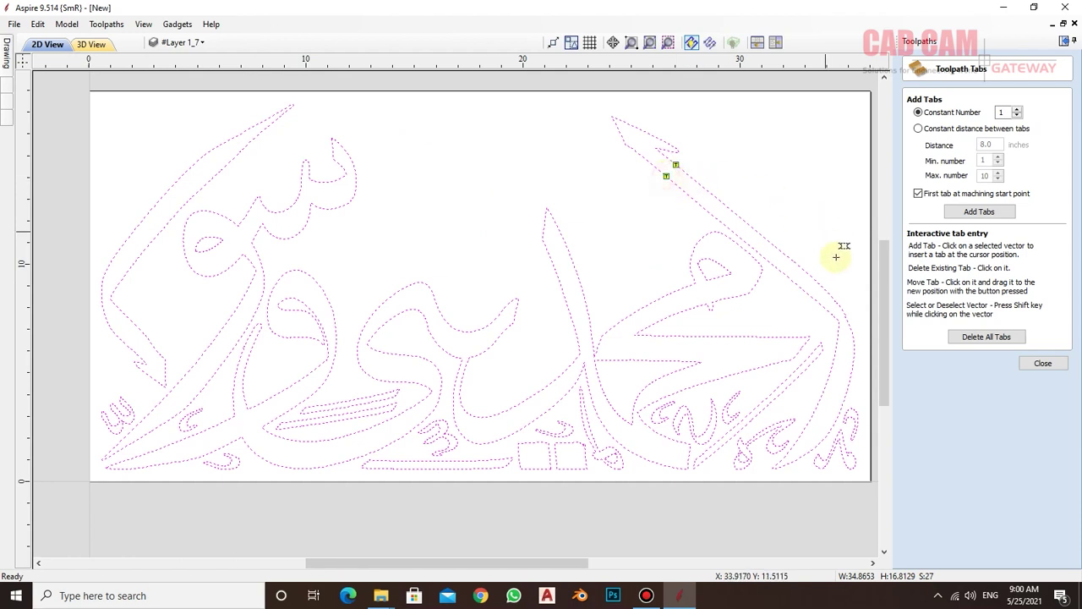
left_click(823, 302)
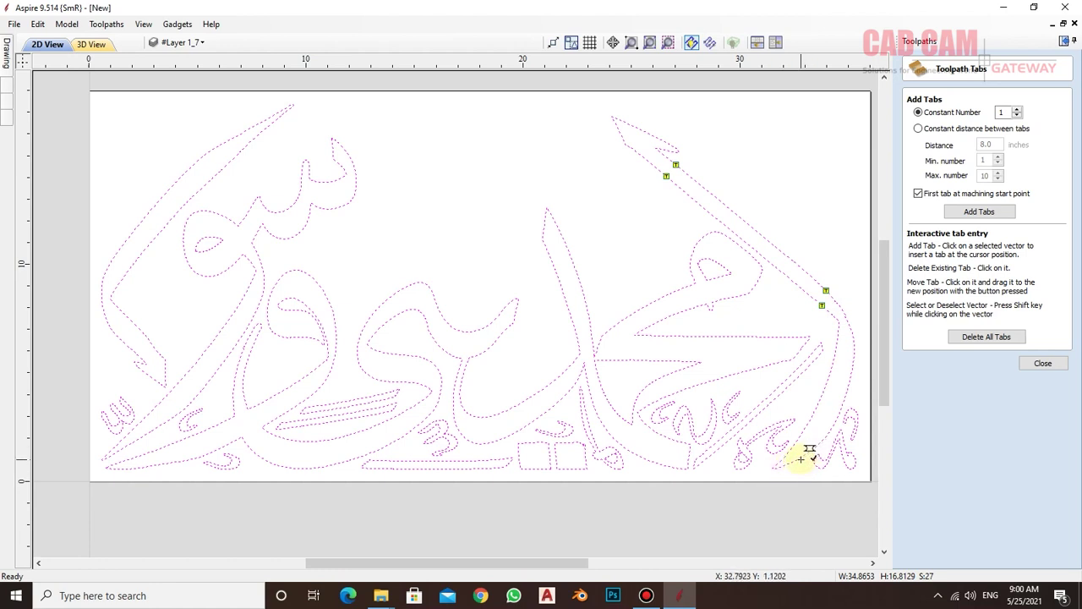
left_click(802, 456)
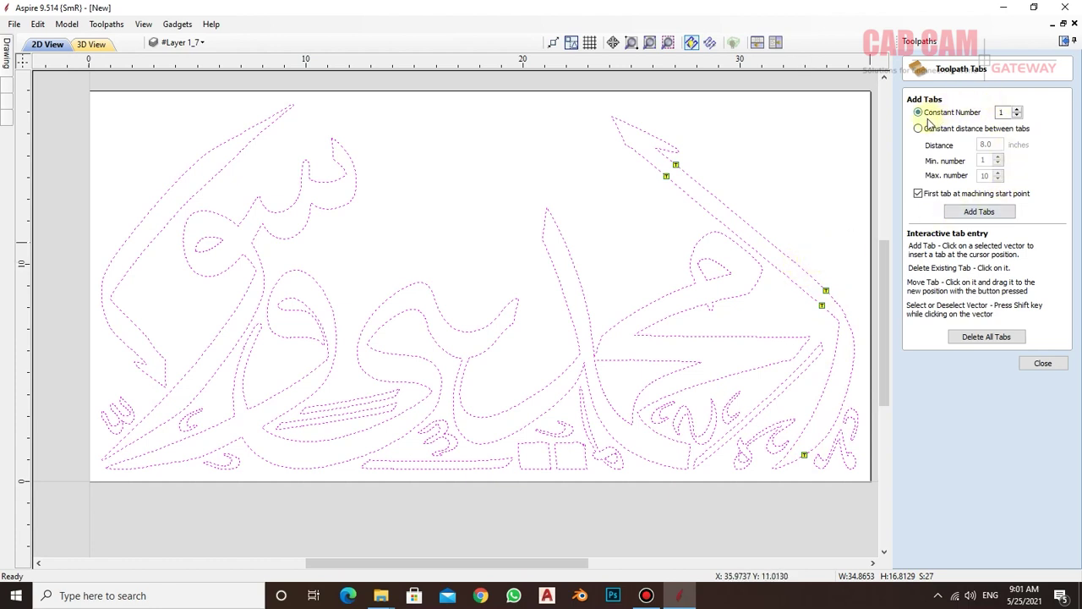
left_click(1017, 110)
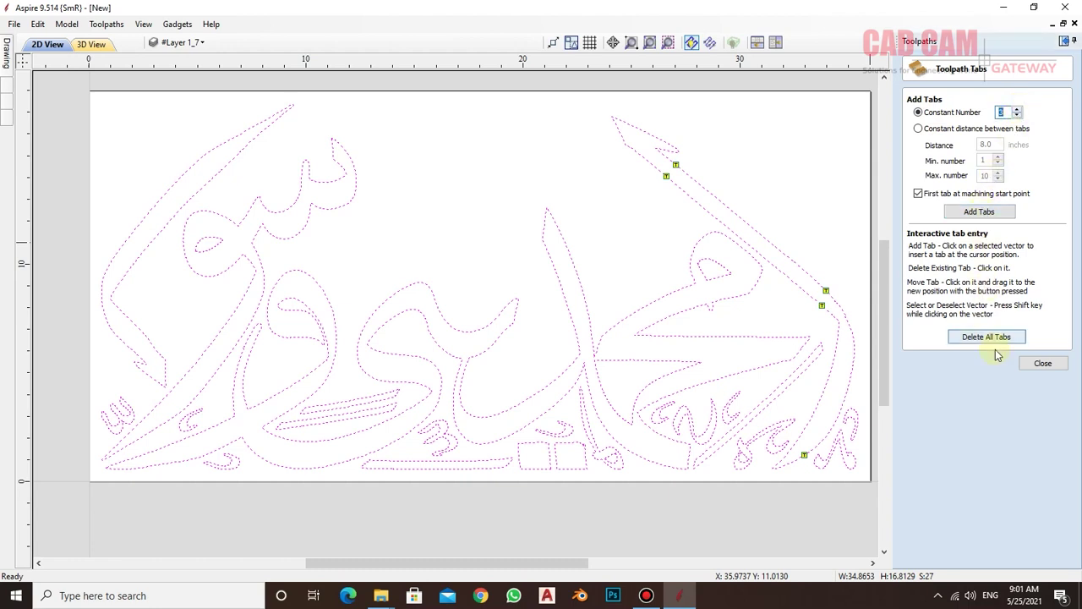
left_click(978, 217)
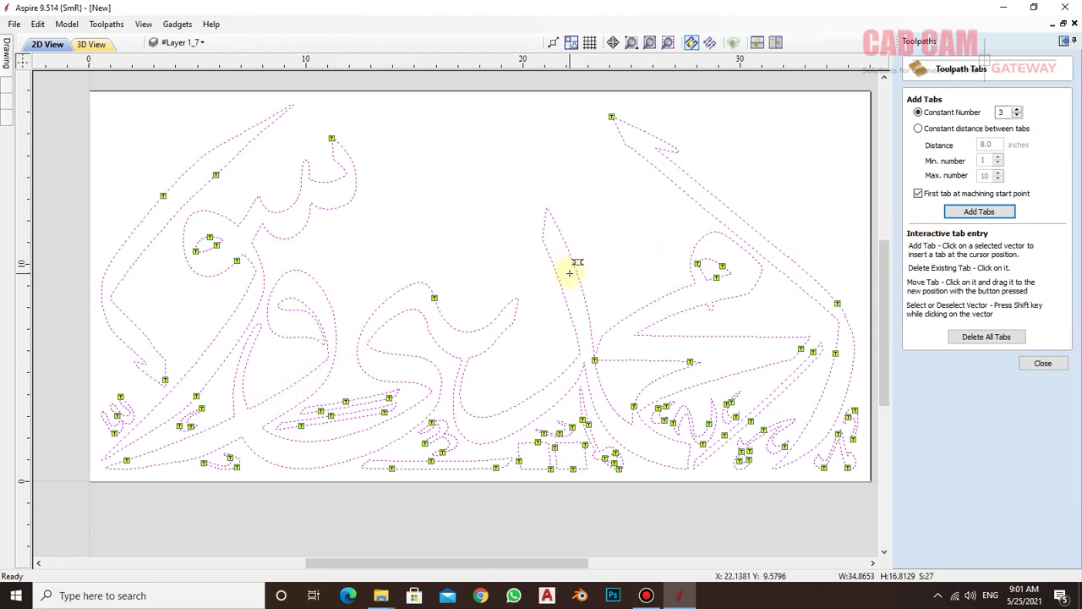
- Add tabs on the central vertical stroke and left loops, then delete all tabs
left_click(564, 238)
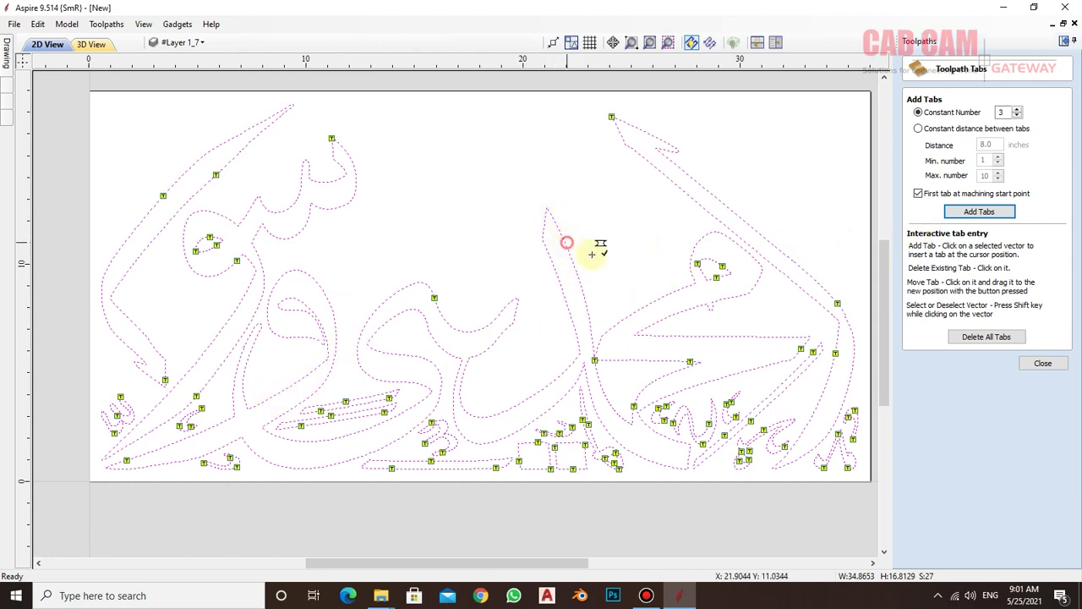
left_click(551, 255)
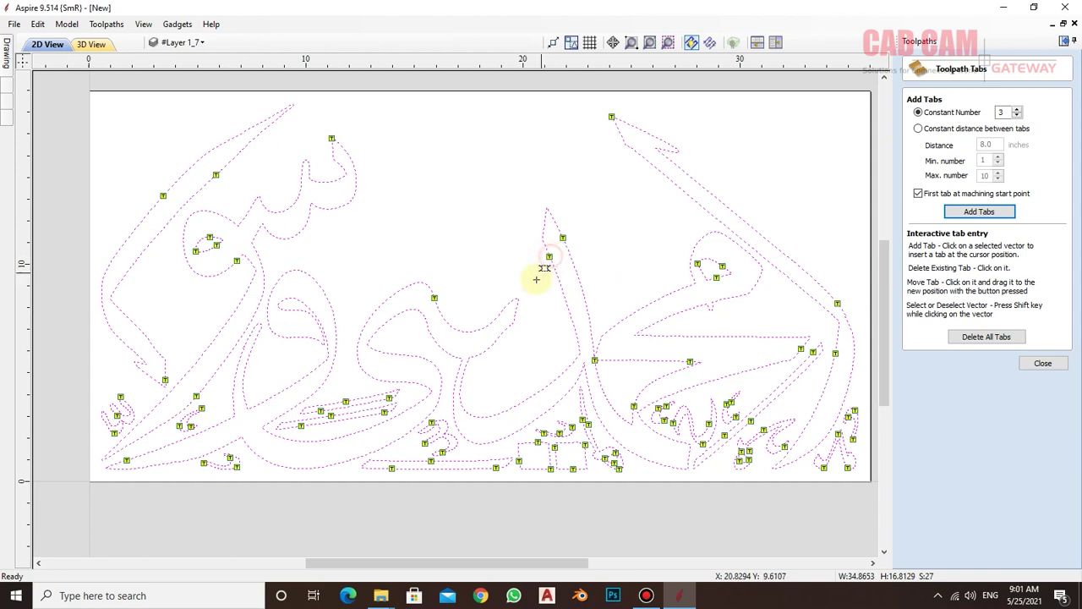
left_click(507, 328)
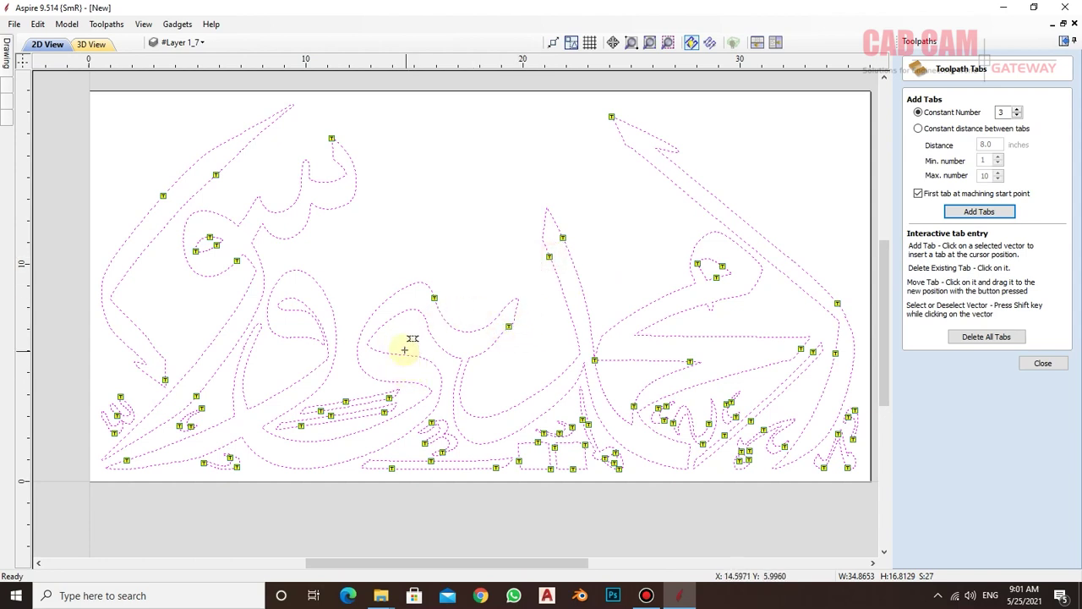
left_click(370, 337)
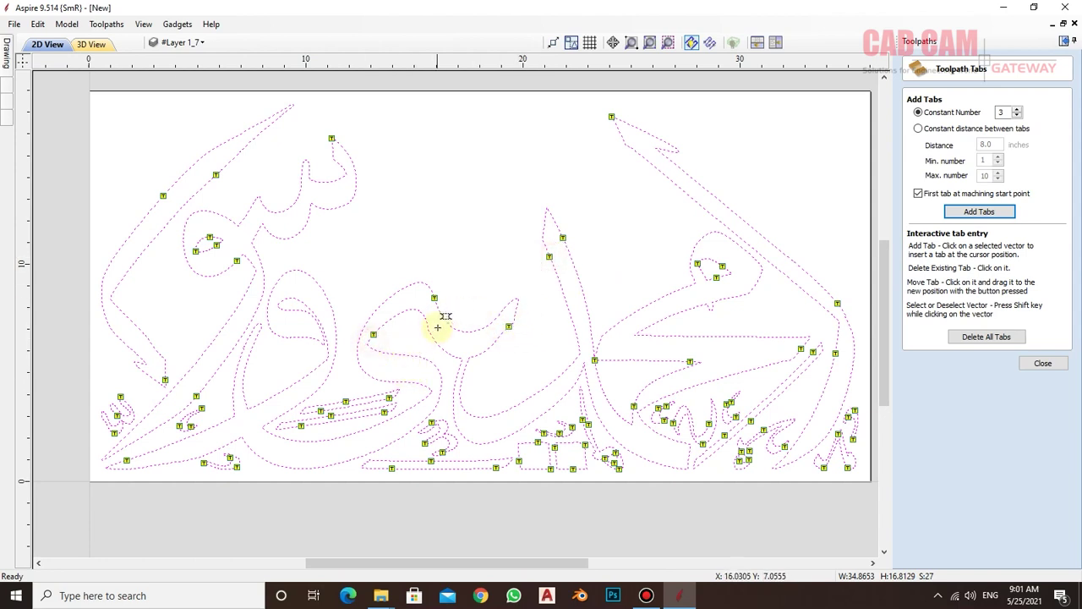
left_click(312, 337)
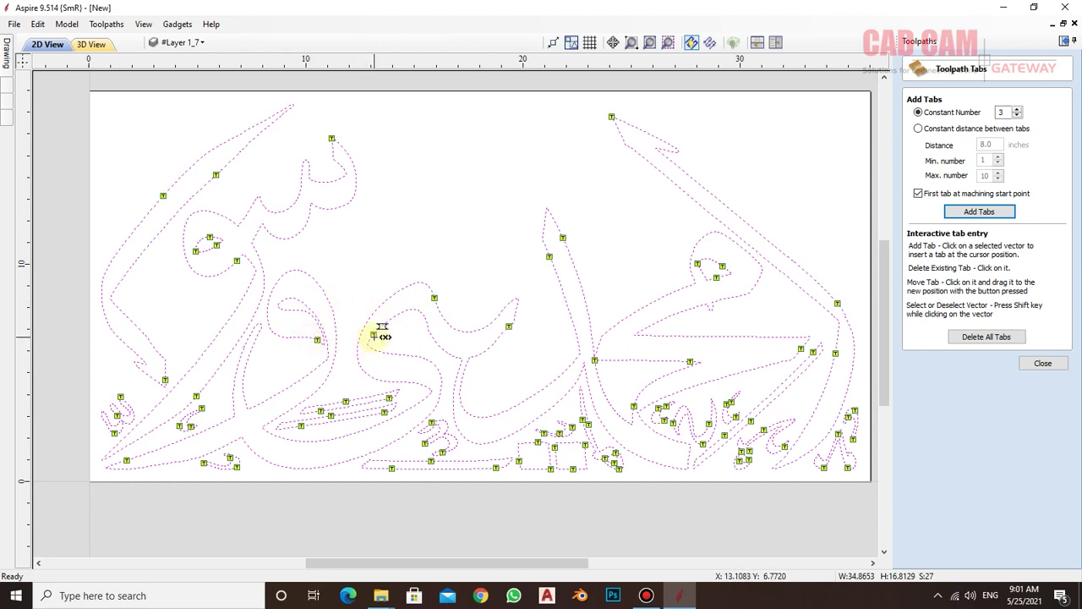
left_click(303, 230)
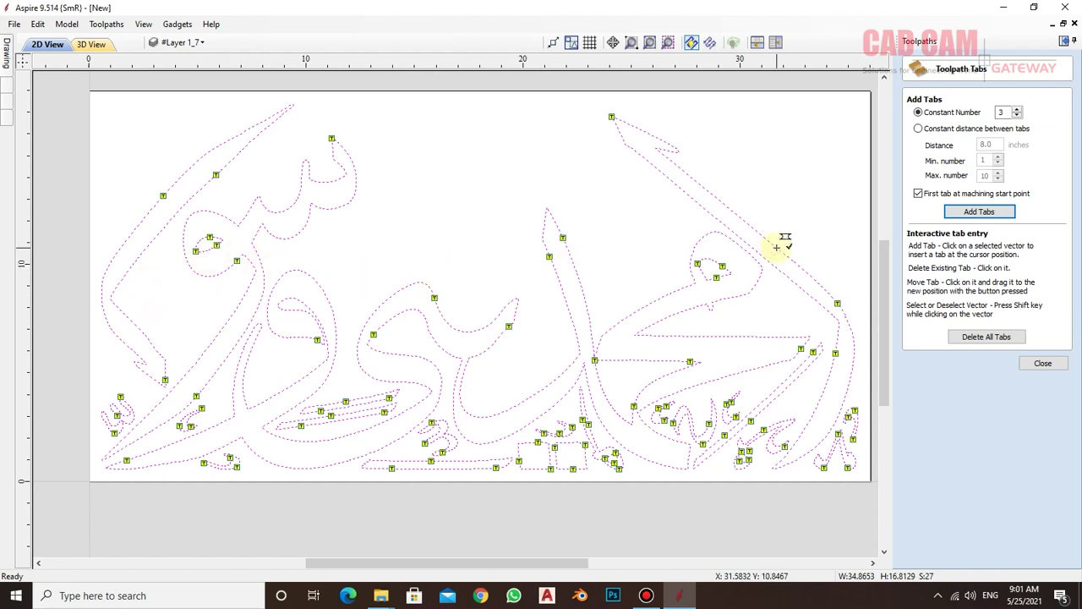
left_click(987, 337)
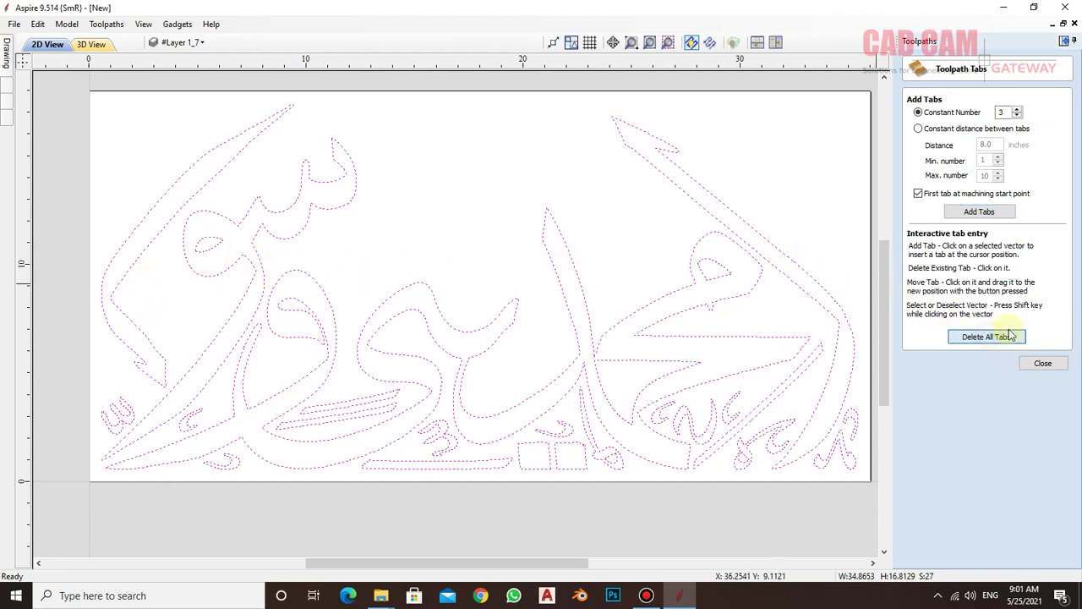
- Add tabs at a constant distance of 8 inches along all calligraphy vectors
left_click(919, 128)
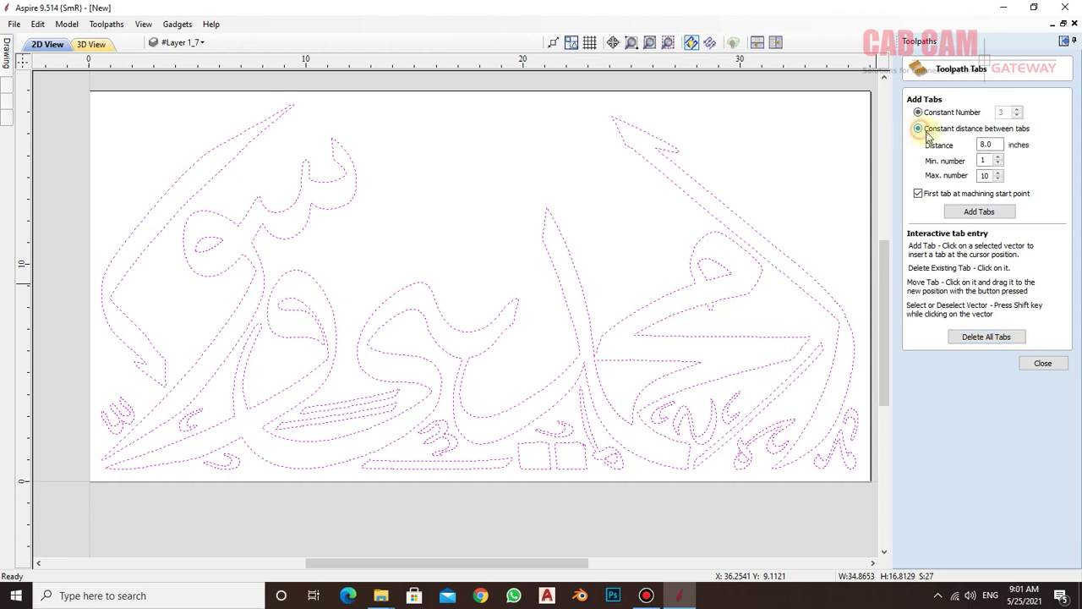
left_click_drag(995, 145, 948, 150)
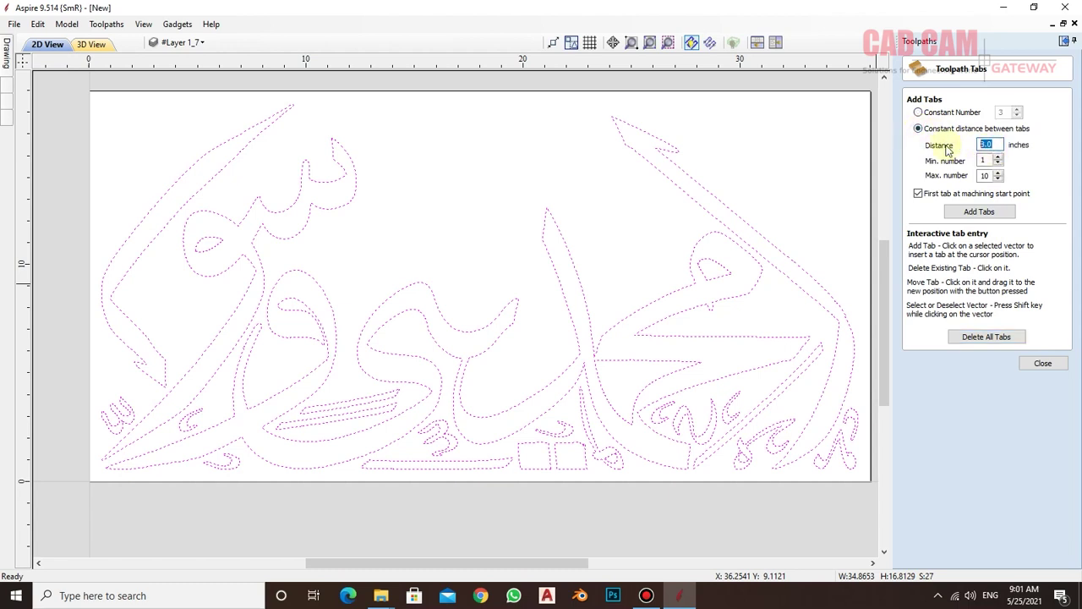
type("4")
left_click(980, 213)
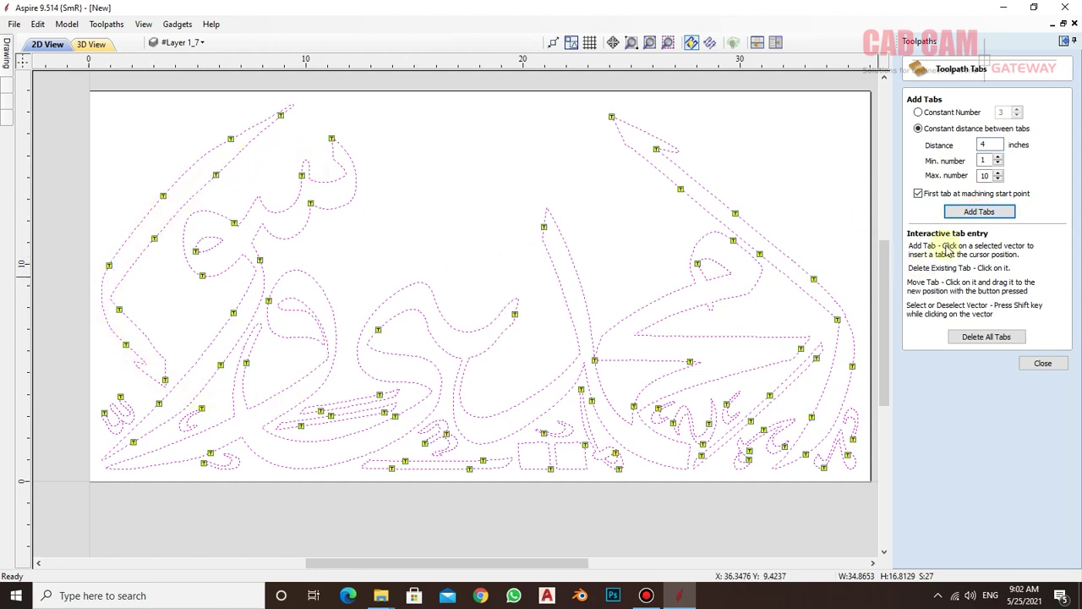
double_click(1000, 145)
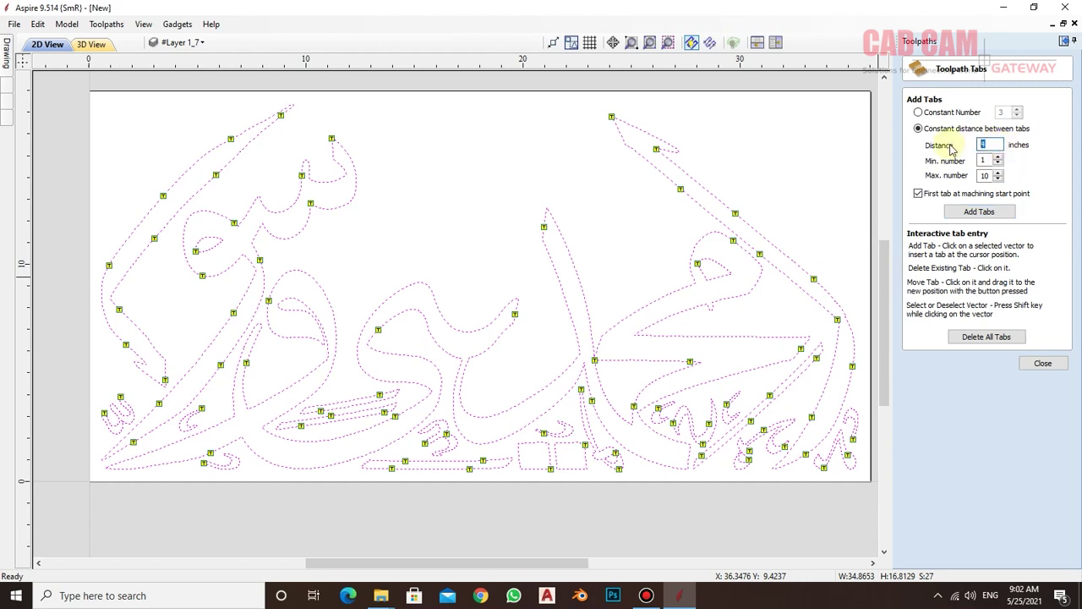
type("8")
left_click(1006, 213)
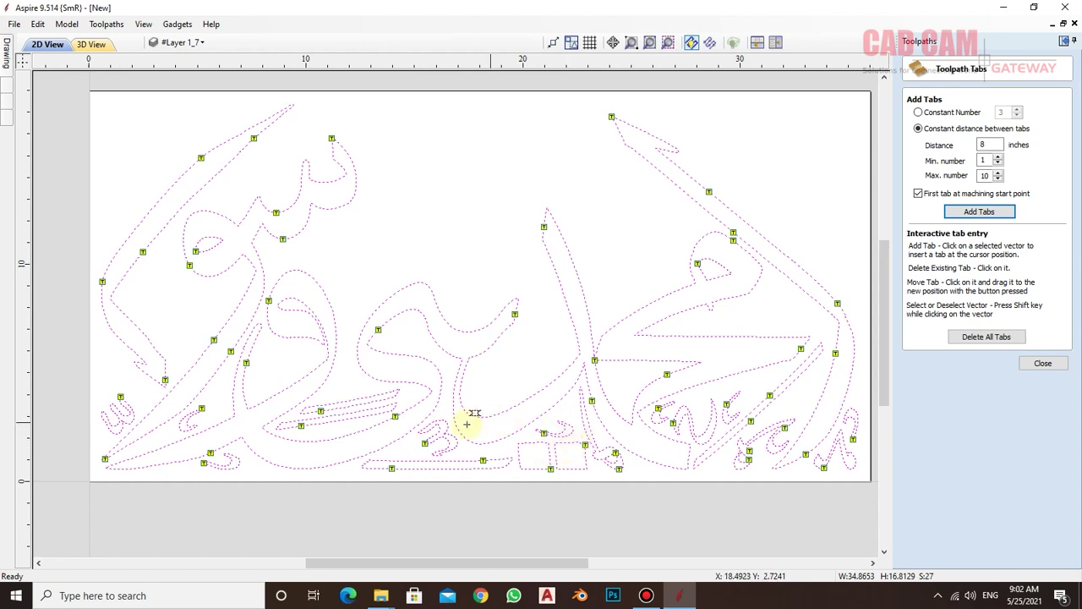
- Add four extra tabs on the lower lettering and close tab editing
left_click(454, 437)
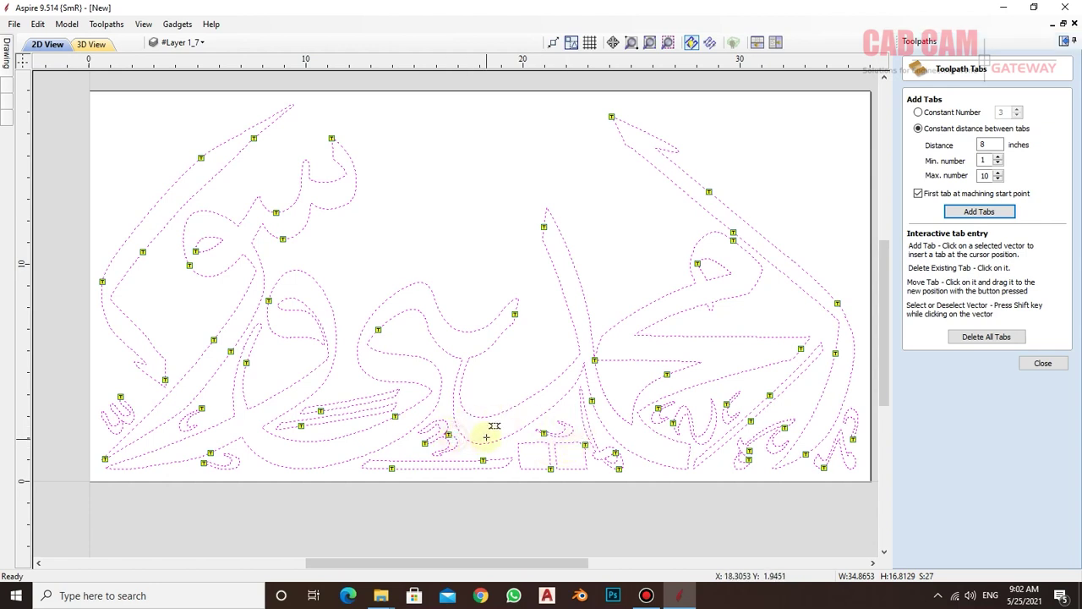
left_click(455, 391)
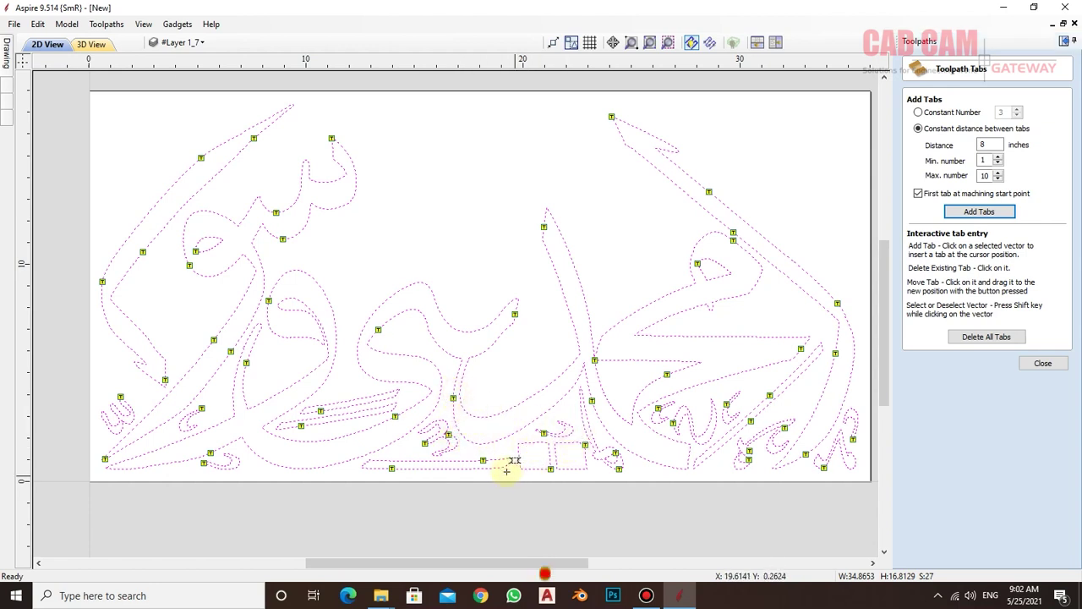
left_click(711, 420)
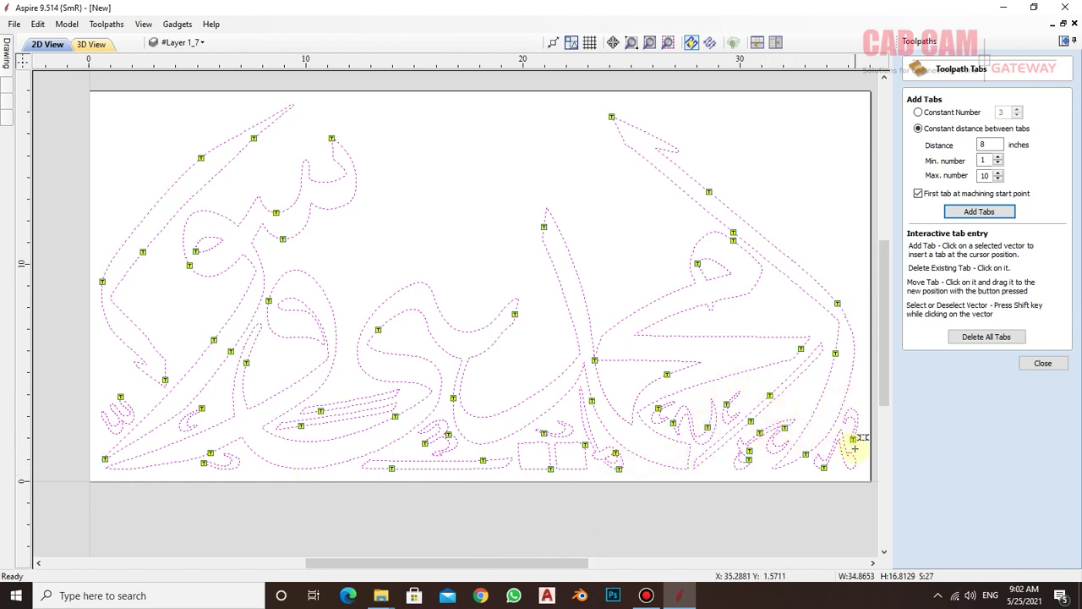
left_click(852, 408)
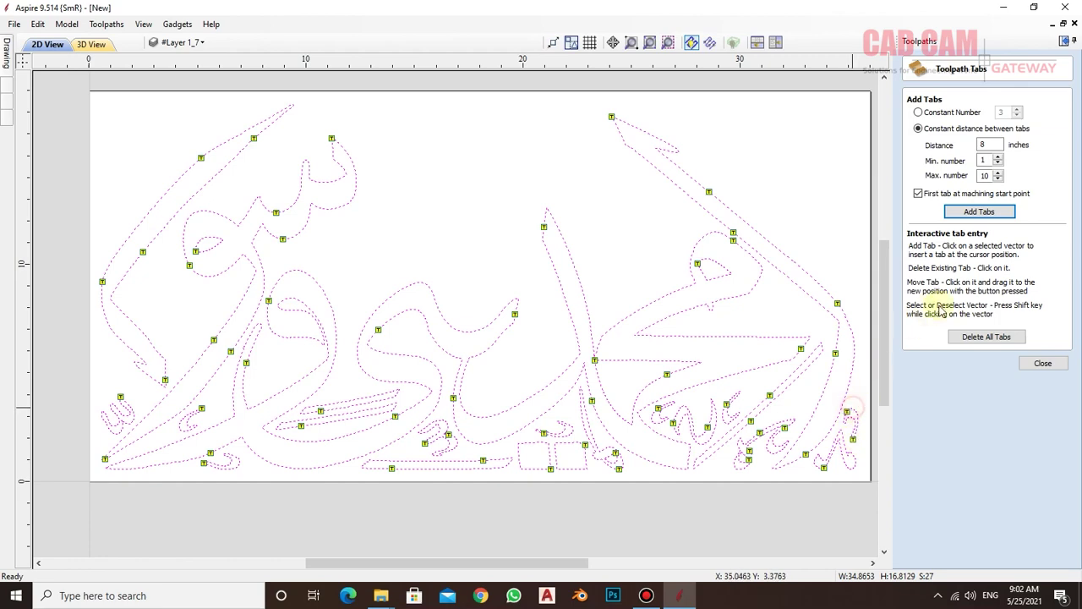
left_click(1043, 362)
- Calculate the profile toolpath and preview all toolpaths on a reset pine board
left_click(1075, 229)
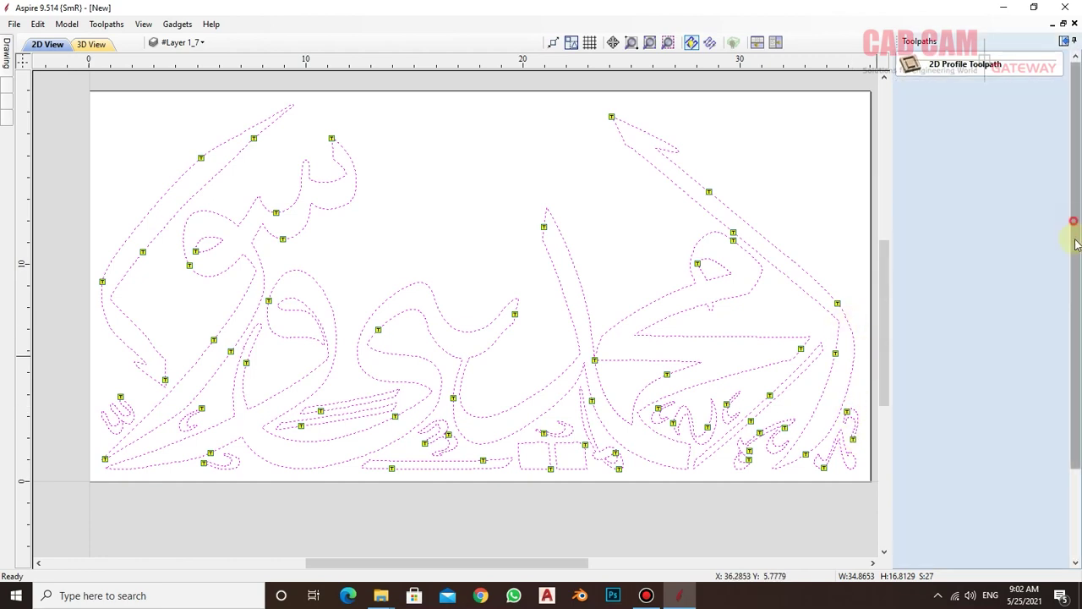
left_click(927, 562)
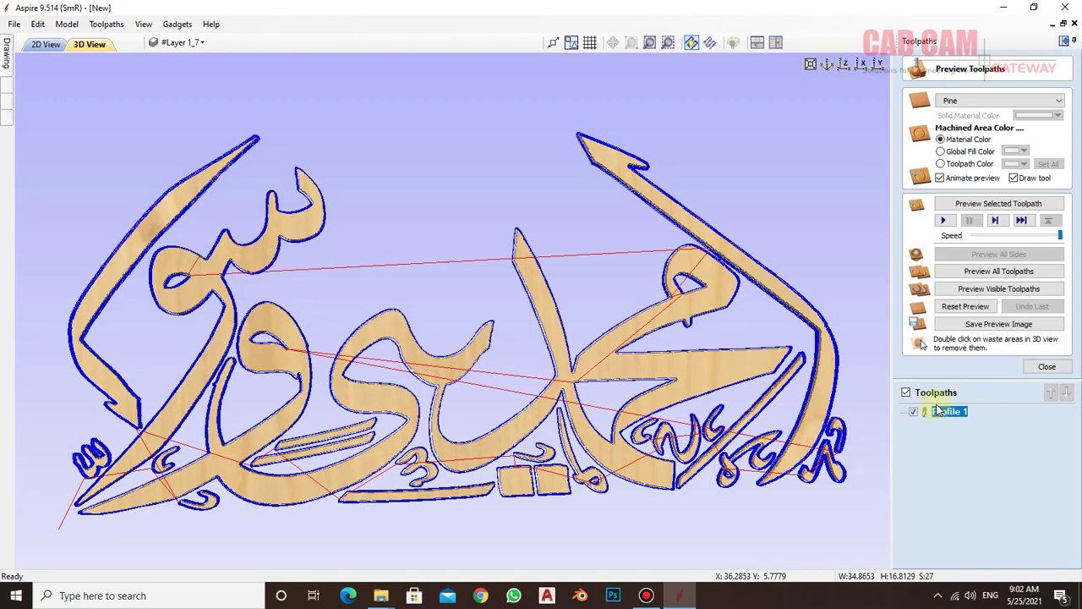
left_click(966, 306)
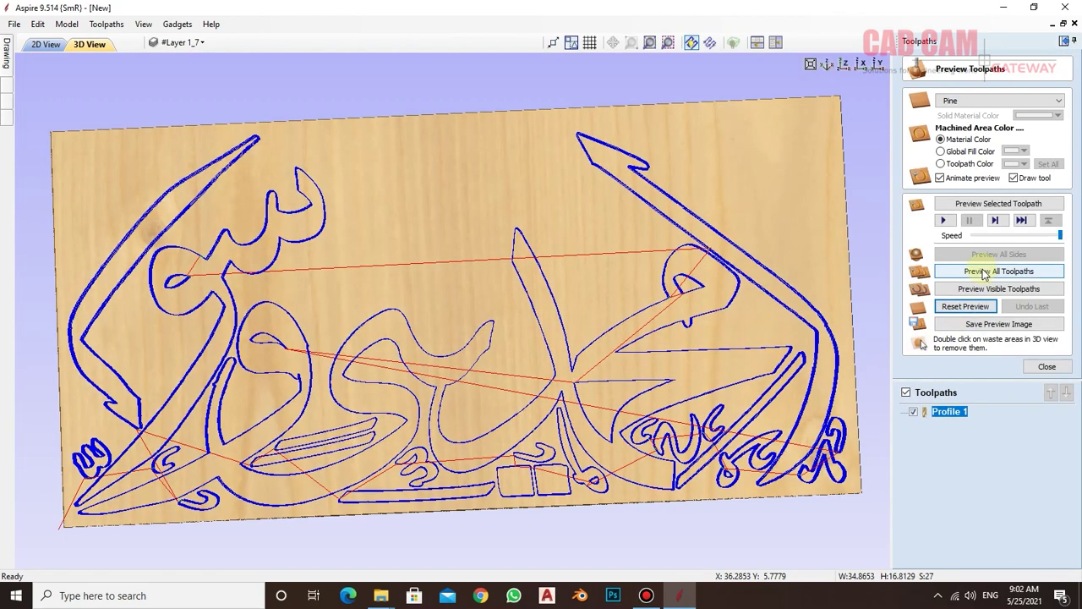
left_click(989, 272)
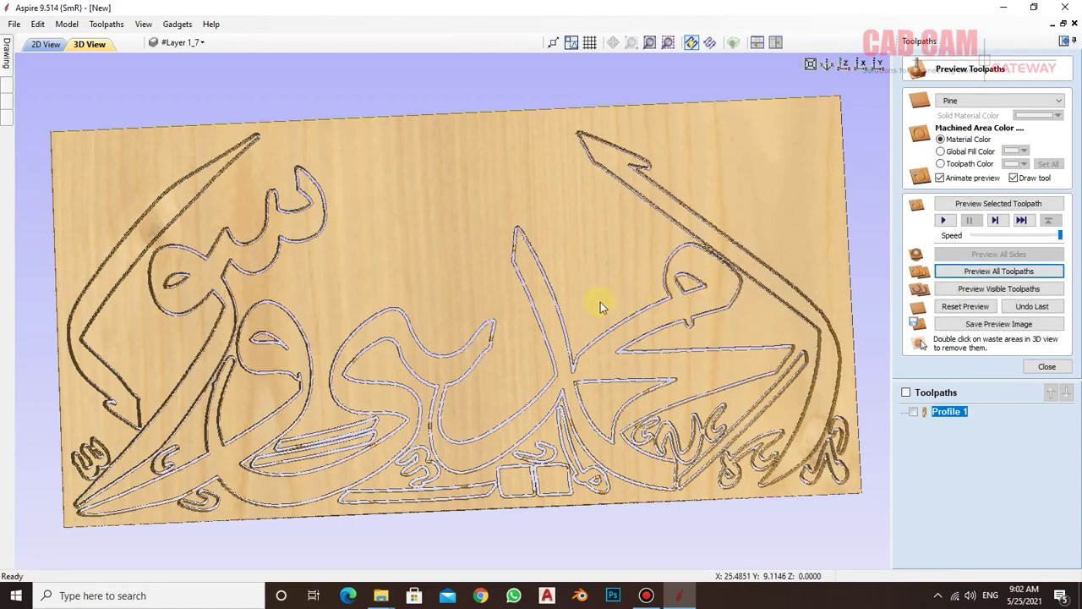
- Inspect the cut grooves in 3D, then remove the waste material from the preview
left_click_drag(514, 338, 558, 348)
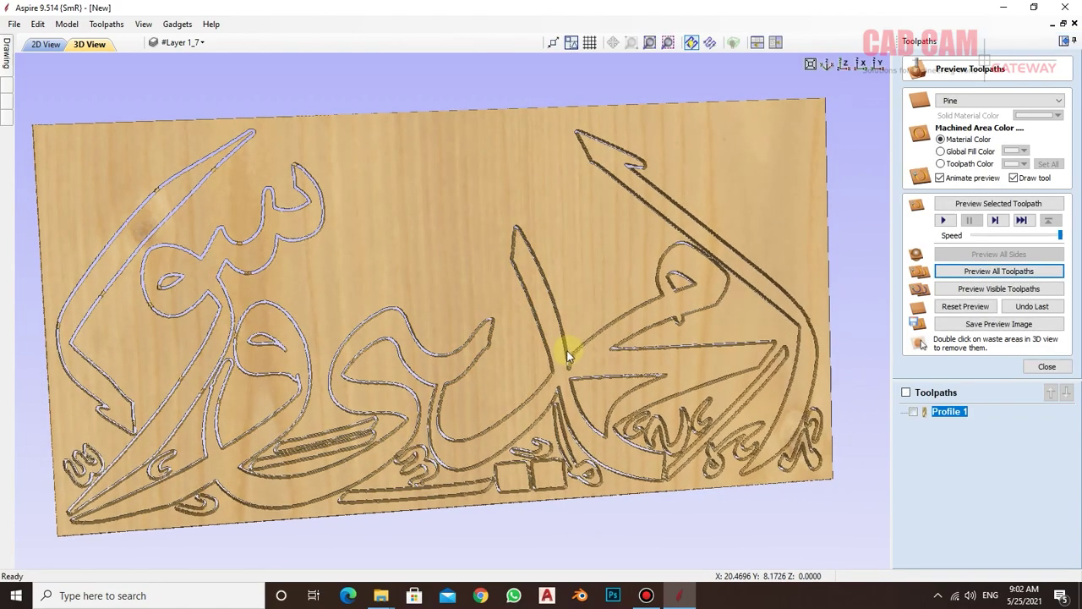
scroll(207, 225, "up", 5)
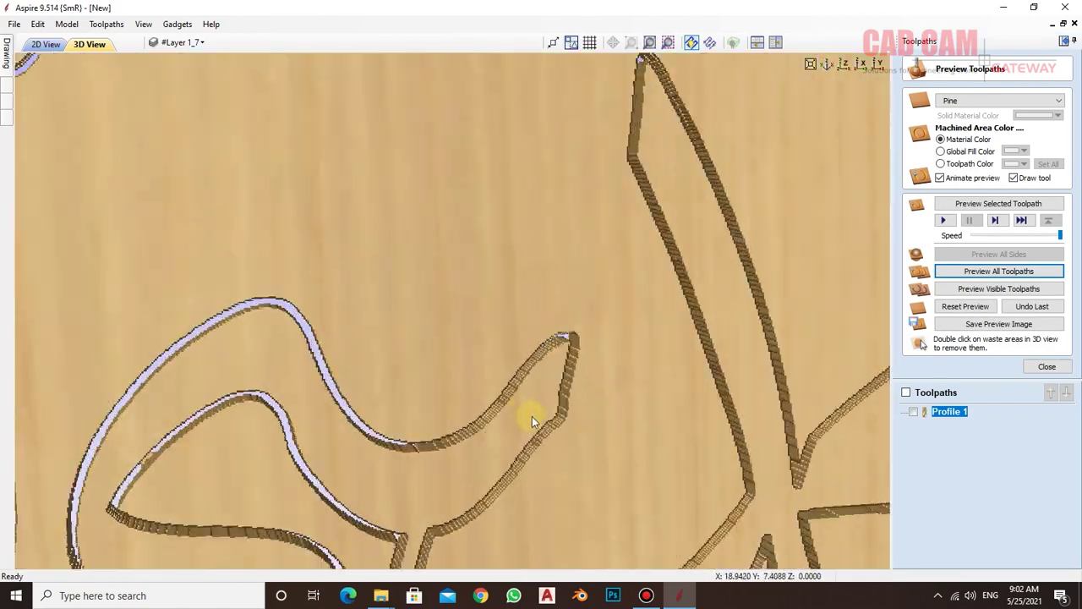
scroll(531, 416, "up", 2)
scroll(517, 375, "down", 3)
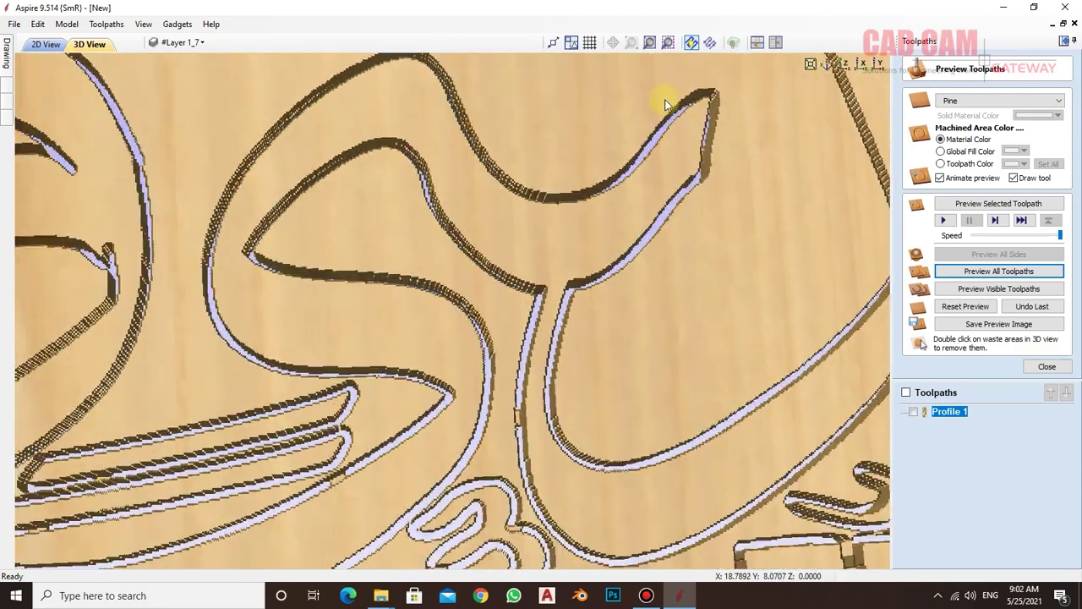
scroll(589, 343, "up", 3)
mouse_move(589, 342)
left_mouse_down()
mouse_move(551, 363)
mouse_move(520, 303)
left_mouse_up()
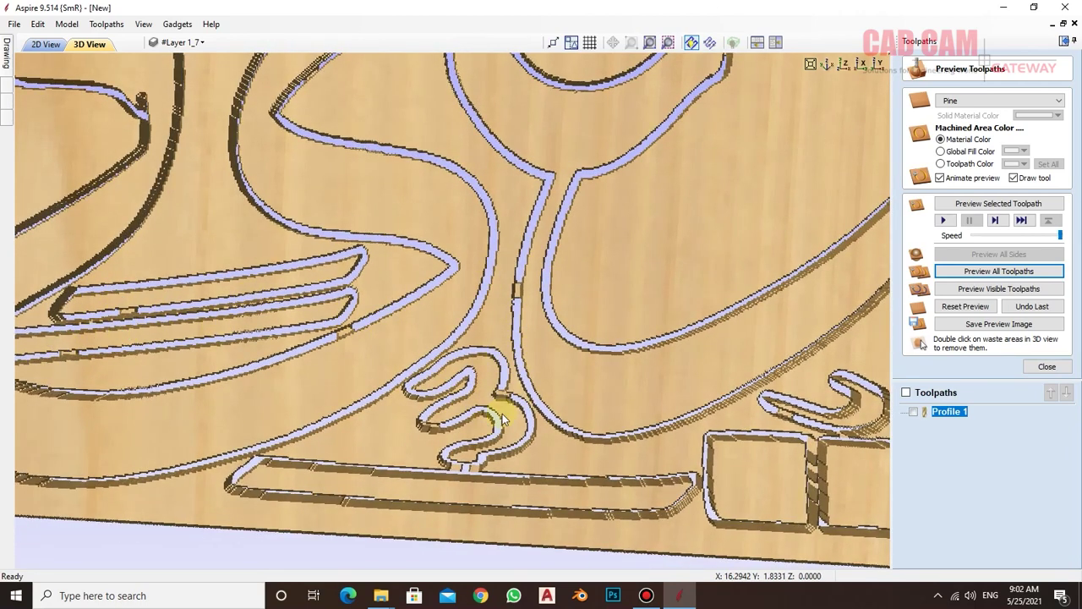
scroll(453, 461, "down", 2)
scroll(460, 467, "down", 2)
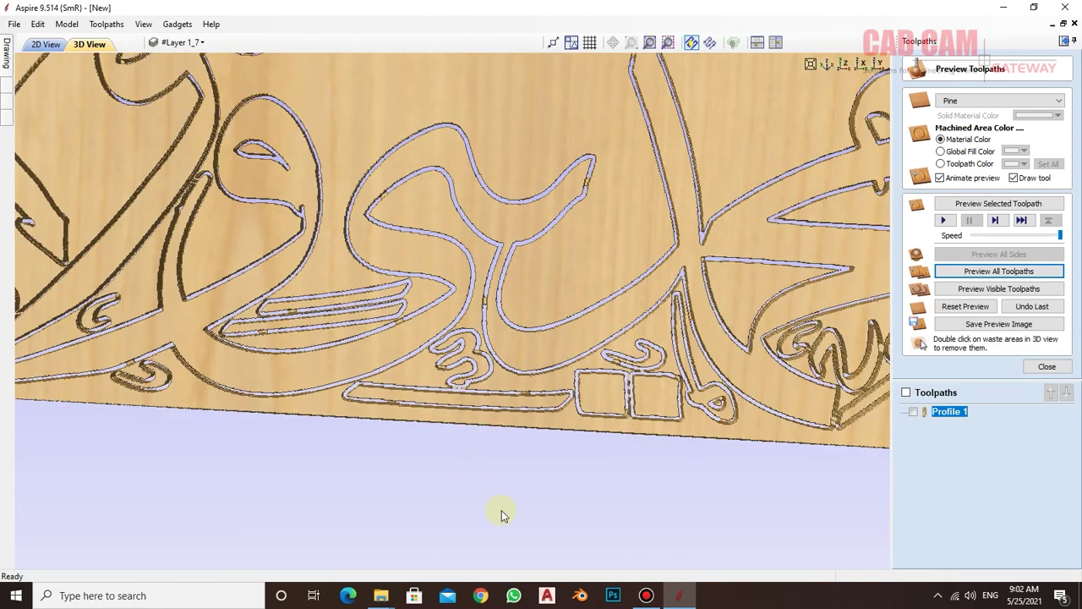
scroll(503, 509, "down", 1)
double_click(475, 163)
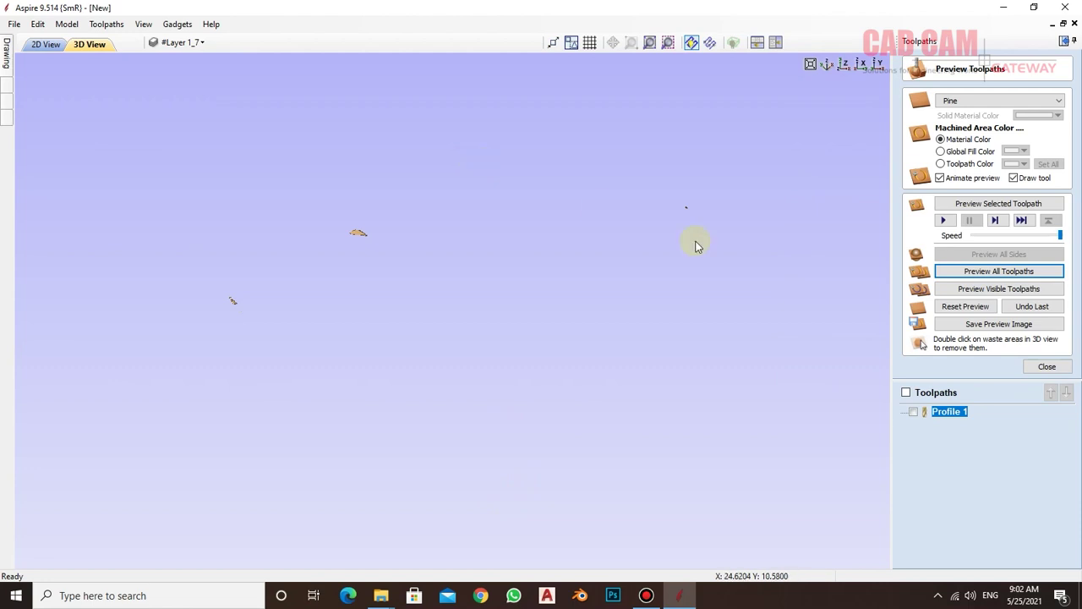
- Restore the full pine board and rerun the preview of all toolpaths
left_click(960, 306)
left_click(972, 270)
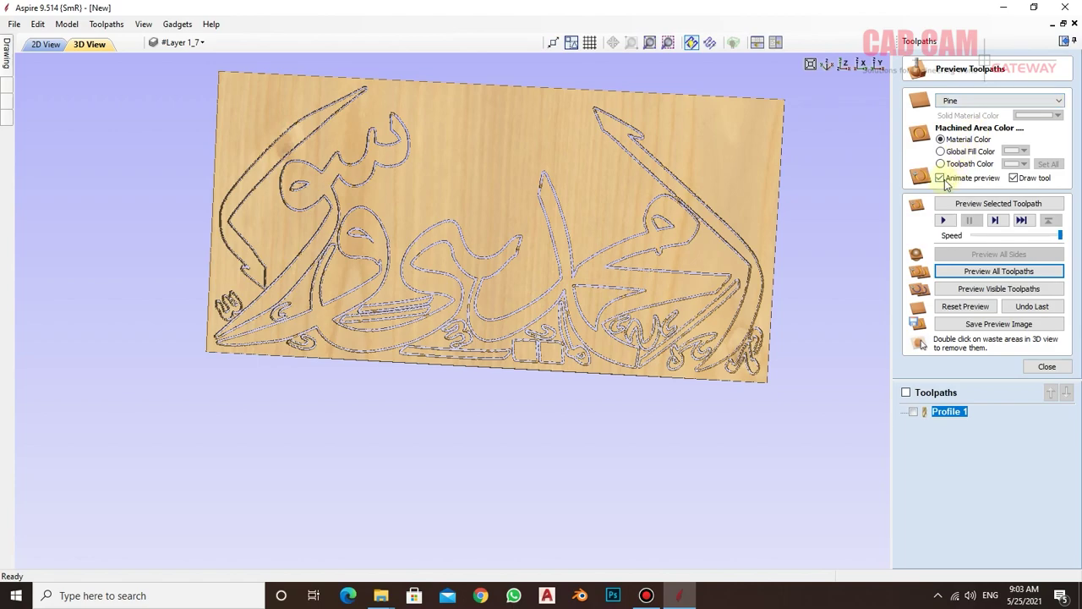
mouse_move(531, 406)
left_mouse_down()
mouse_move(164, 140)
mouse_move(336, 188)
mouse_move(386, 358)
mouse_move(423, 160)
mouse_move(290, 177)
mouse_move(572, 164)
left_mouse_up()
mouse_move(538, 244)
left_mouse_down()
mouse_move(499, 177)
mouse_move(452, 186)
mouse_move(706, 268)
mouse_move(632, 319)
mouse_move(676, 354)
mouse_move(676, 325)
mouse_move(659, 303)
mouse_move(668, 305)
mouse_move(694, 113)
mouse_move(732, 210)
mouse_move(626, 243)
left_mouse_up()
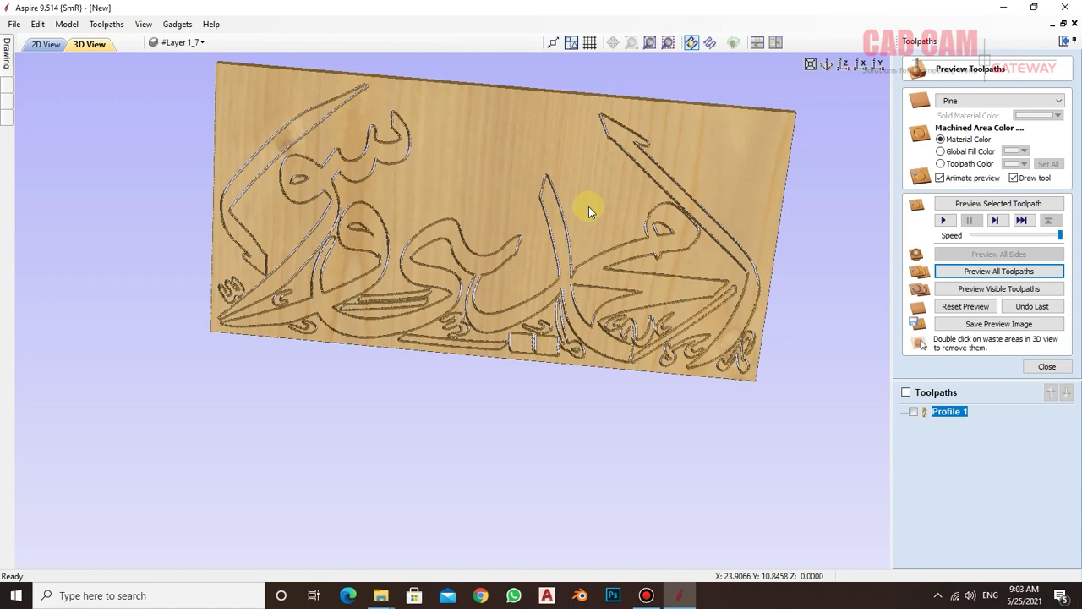
- Orbit and zoom the 3D view to inspect the carved calligraphy grooves
scroll(587, 333, "up", 3)
scroll(508, 336, "down", 5)
mouse_move(508, 335)
left_mouse_down()
mouse_move(563, 229)
mouse_move(515, 398)
mouse_move(604, 367)
mouse_move(610, 335)
mouse_move(536, 359)
mouse_move(487, 423)
left_mouse_up()
scroll(487, 414, "up", 2)
scroll(482, 410, "up", 1)
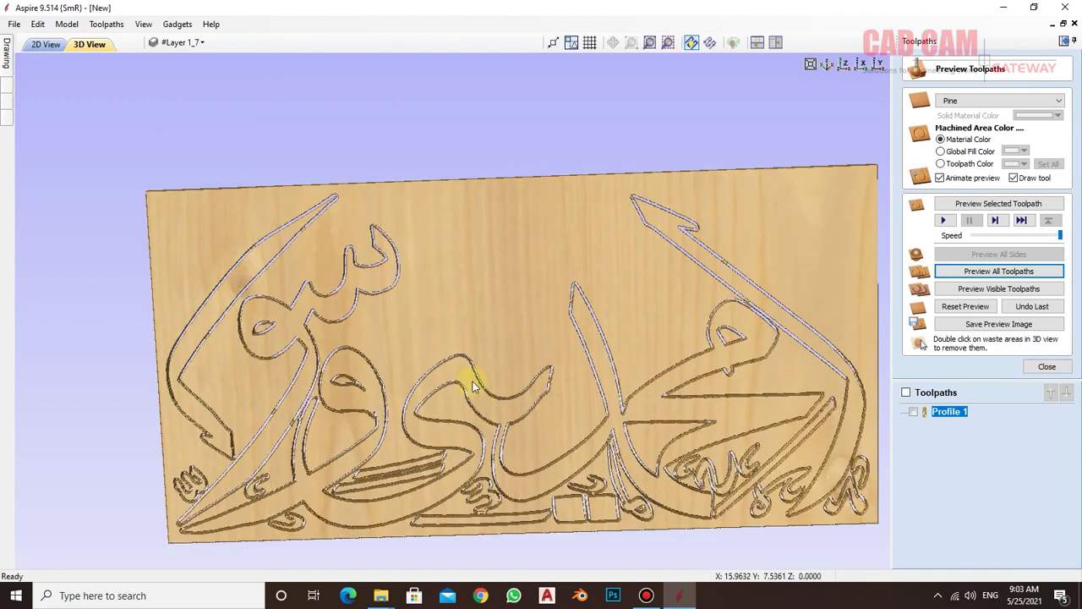
mouse_move(422, 333)
left_mouse_down()
mouse_move(406, 282)
mouse_move(374, 285)
mouse_move(738, 225)
mouse_move(746, 241)
mouse_move(745, 231)
left_mouse_up()
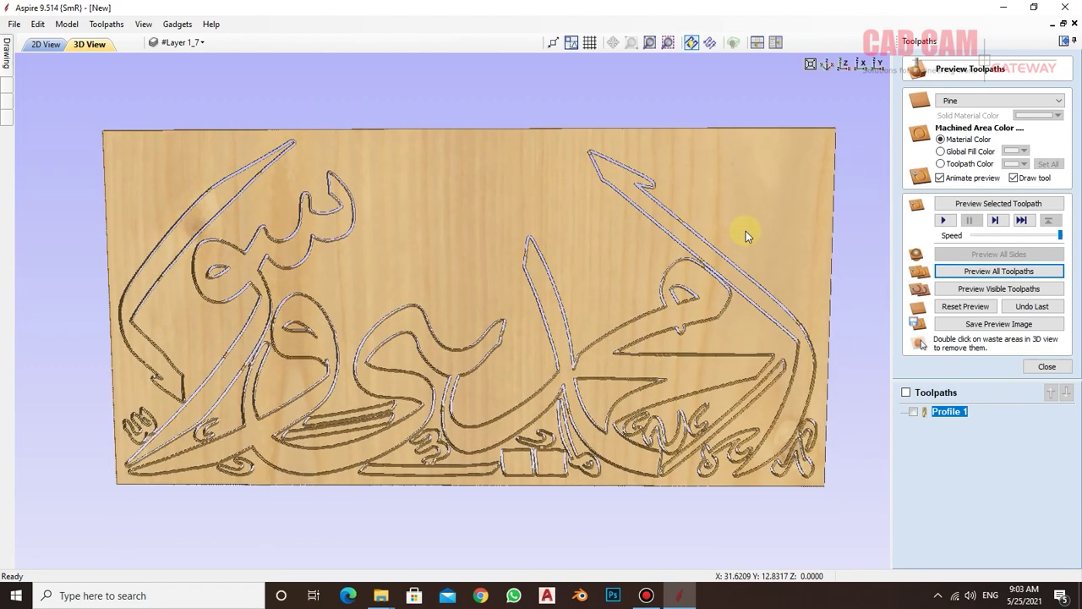